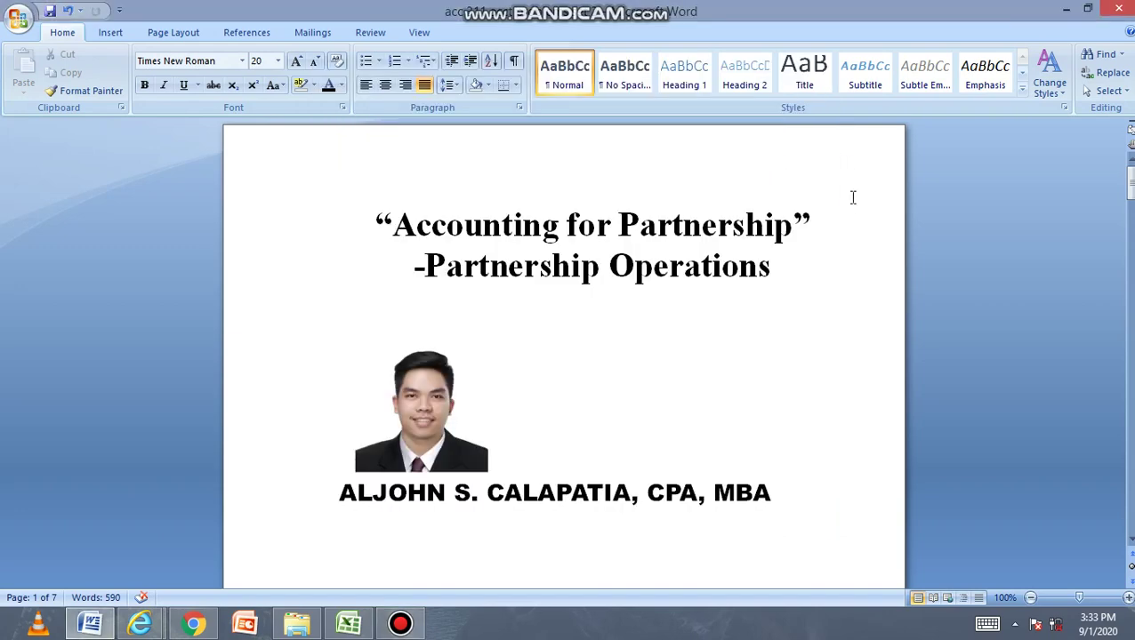
Step: Scroll the Word document to problem 4 on page 2, then go back to the Excel workbook
{"action": "scroll", "coordinate": [679, 480], "scroll_direction": "down", "scroll_amount": 4}
{"action": "scroll", "coordinate": [679, 481], "scroll_direction": "down", "scroll_amount": 8}
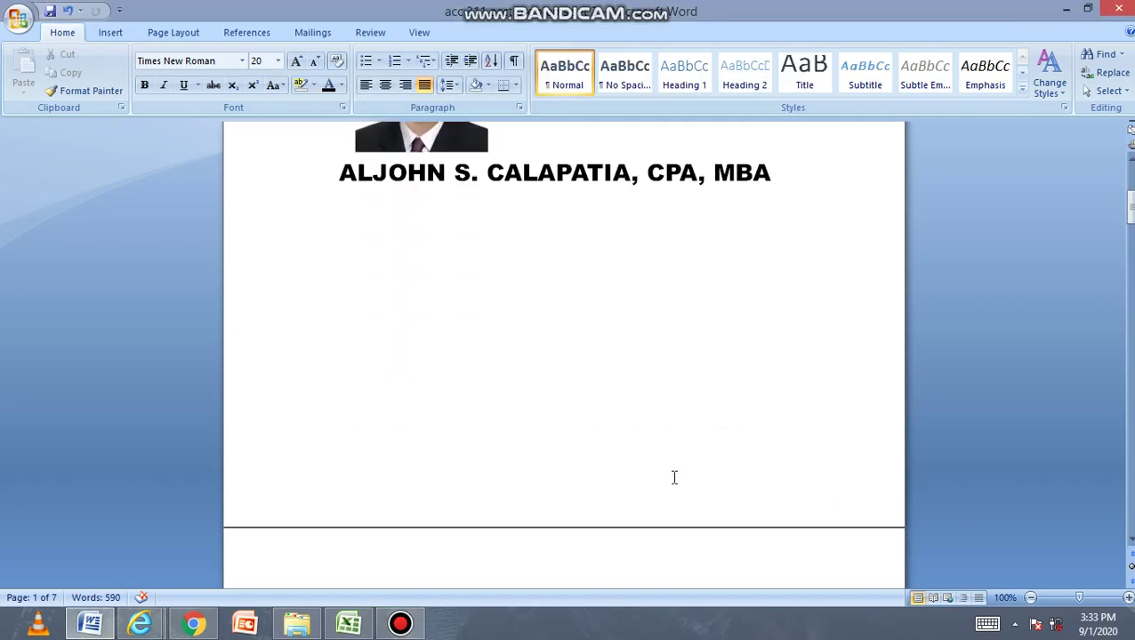
{"action": "left_click", "coordinate": [650, 488]}
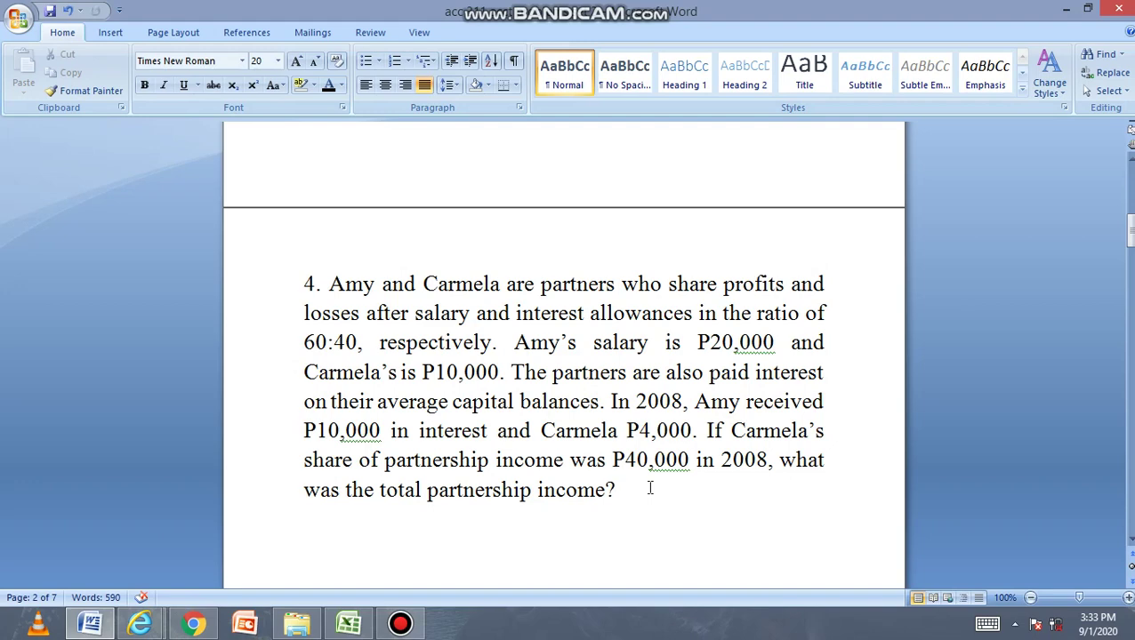
{"action": "left_click", "coordinate": [359, 630]}
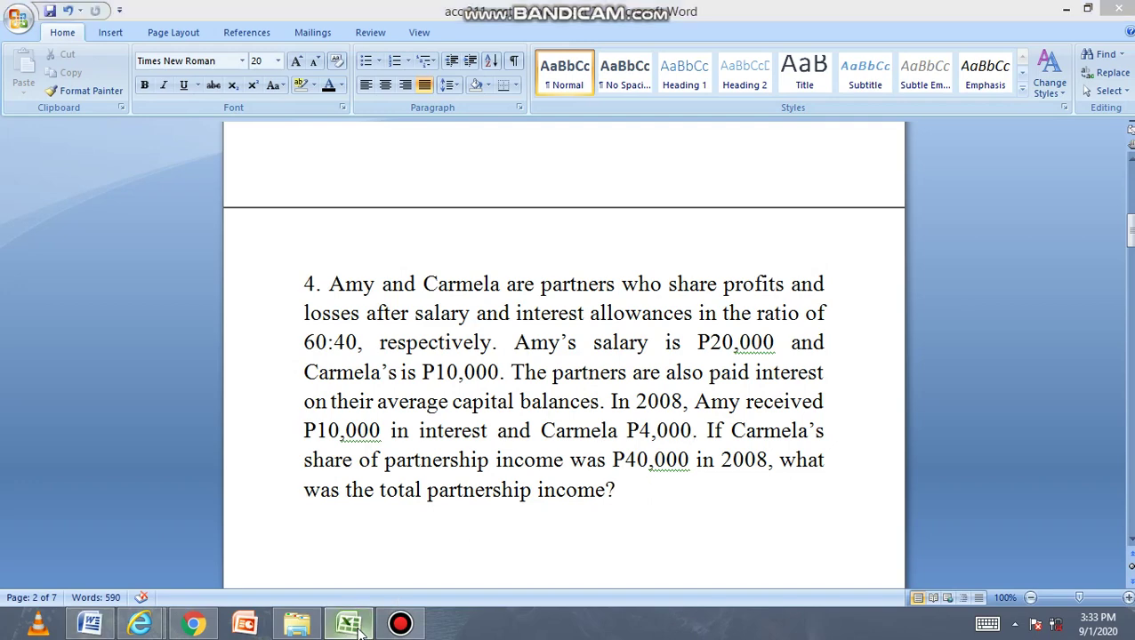
Step: Enter the heading Amy in cell D5
{"action": "left_click", "coordinate": [263, 396]}
{"action": "left_click", "coordinate": [813, 394]}
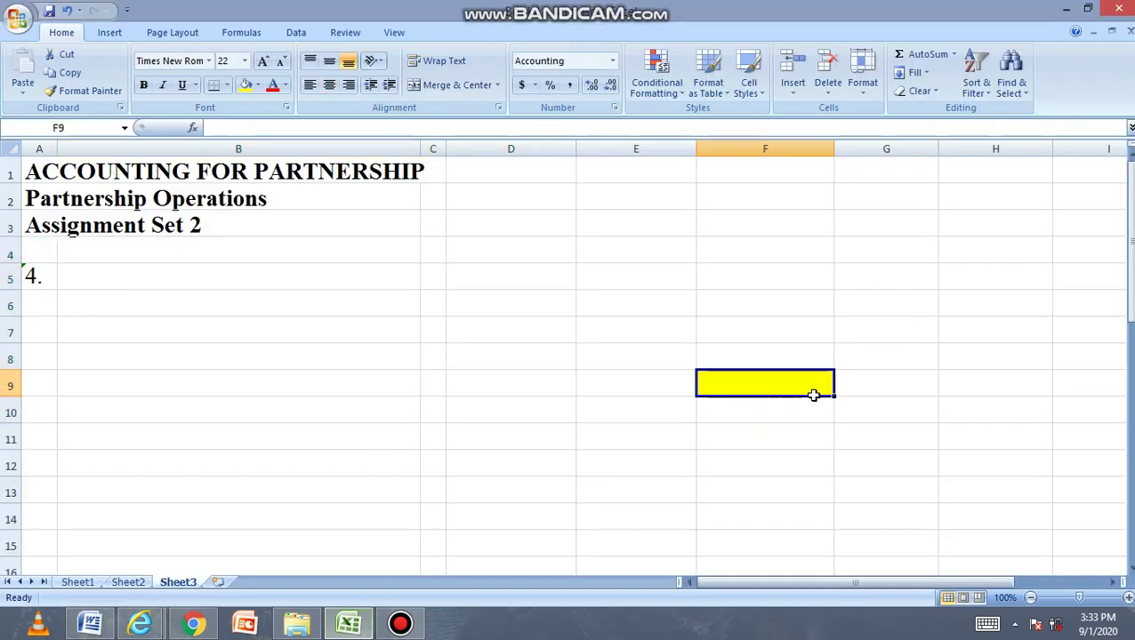
{"action": "left_click", "coordinate": [237, 322]}
{"action": "left_click", "coordinate": [225, 276]}
{"action": "left_click", "coordinate": [495, 259]}
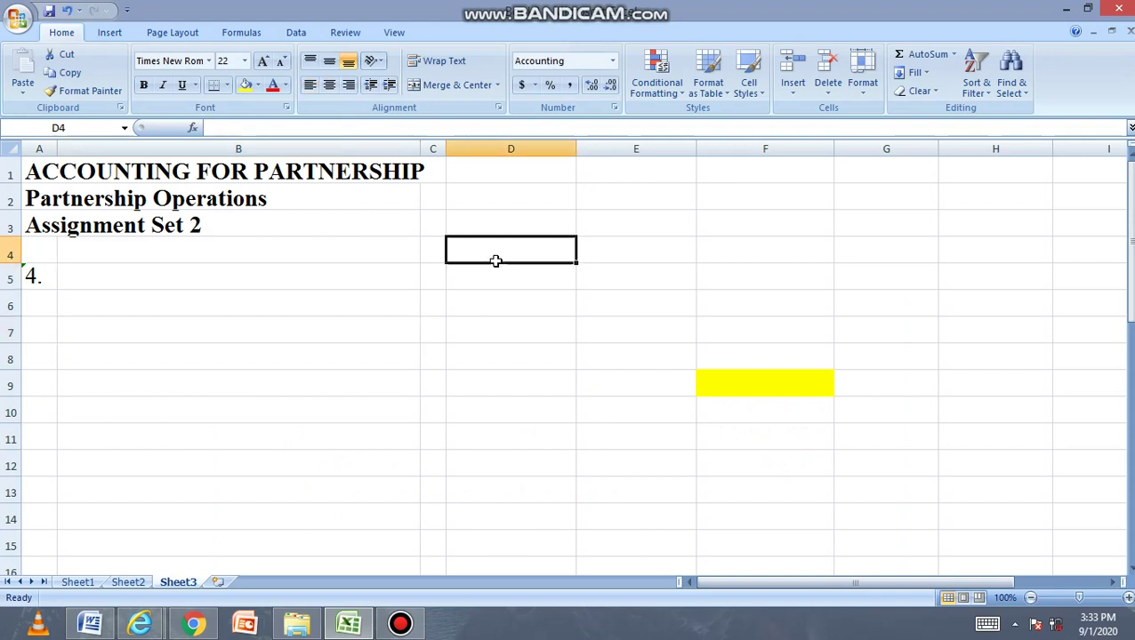
{"action": "left_click", "coordinate": [501, 283]}
{"action": "type", "text": "m"}
{"action": "key", "text": "BackSpace"}
{"action": "type", "text": "AMY"}
{"action": "key", "text": "BackSpace"}
{"action": "key", "text": "BackSpace"}
{"action": "type", "text": "my"}
{"action": "key", "text": "Tab"}
Step: Add the headings Carmela in E5 and Total in F5
{"action": "type", "text": "Carmela"}
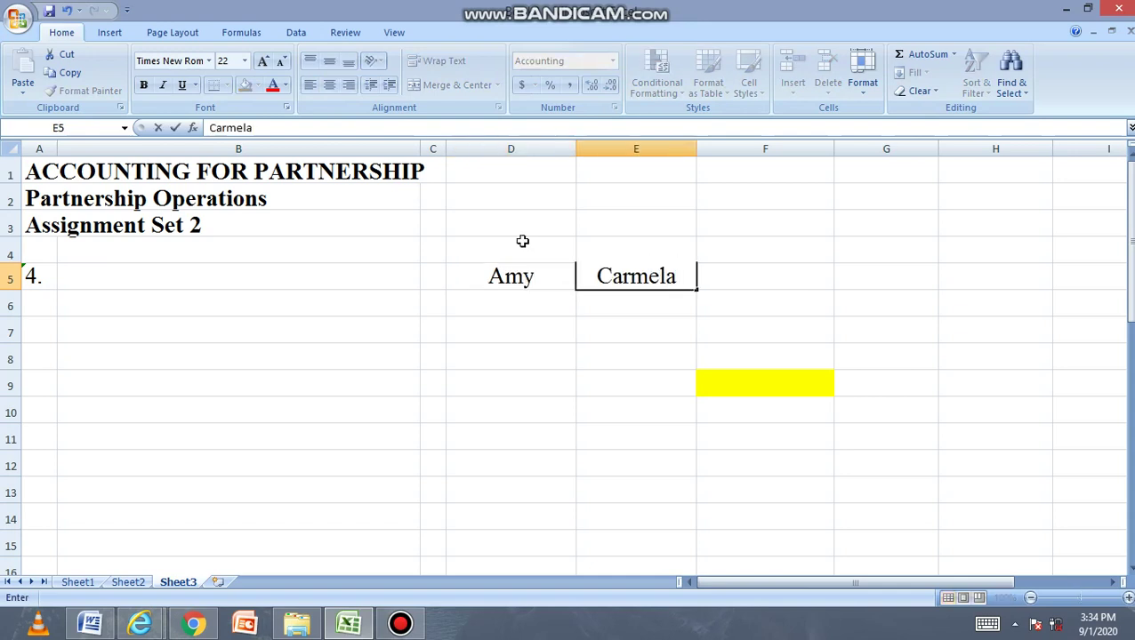
{"action": "key", "text": "Tab"}
{"action": "type", "text": "Tto"}
{"action": "key", "text": "BackSpace"}
{"action": "key", "text": "BackSpace"}
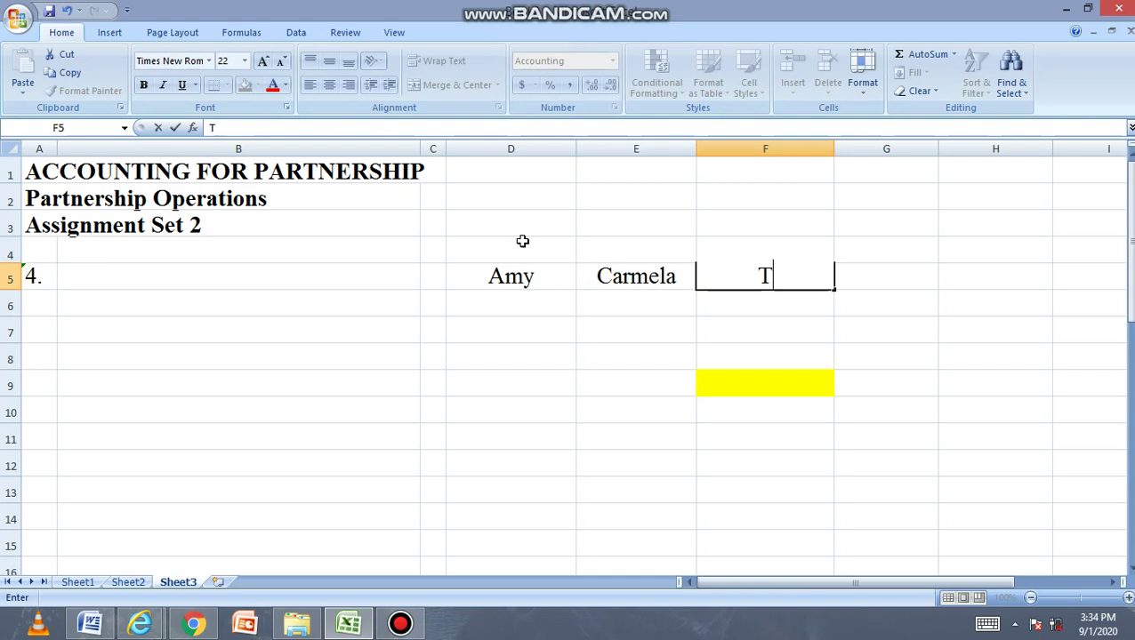
{"action": "type", "text": "otal"}
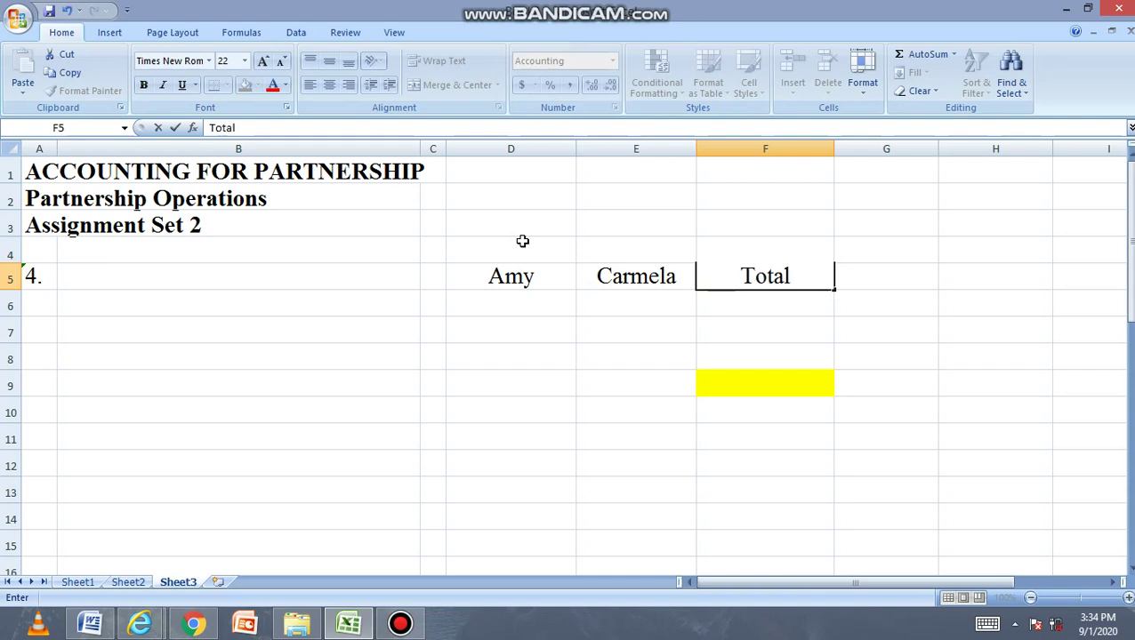
{"action": "key", "text": "Return"}
{"action": "left_click", "coordinate": [231, 313]}
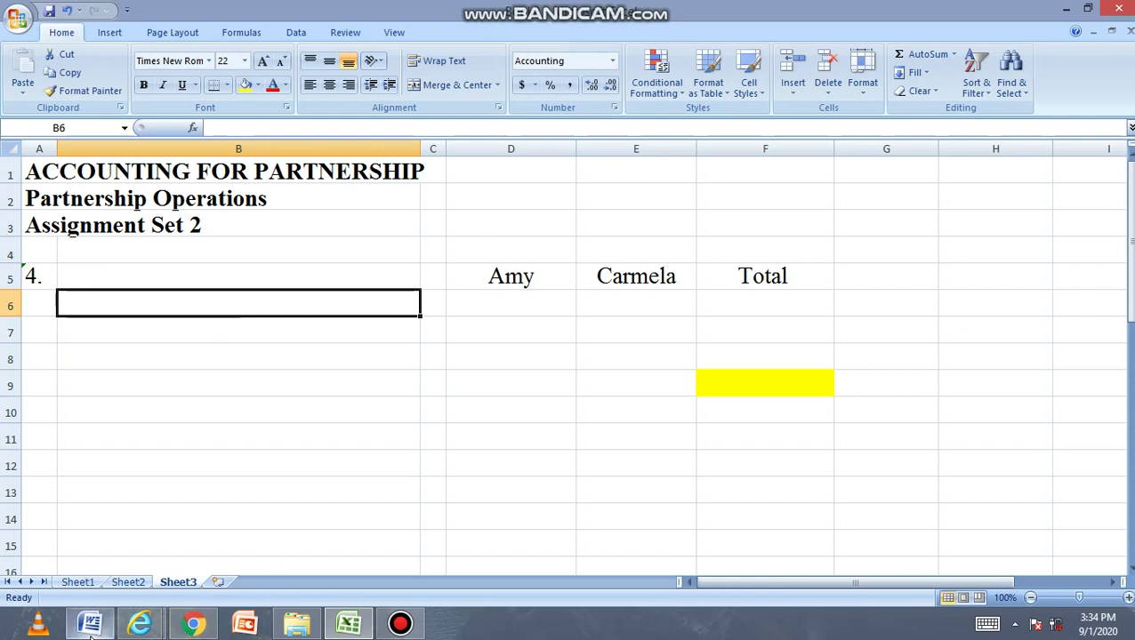
Step: Label row 6 as Salary in B6 and row 7 as Interest in B7
{"action": "mouse_move", "coordinate": [91, 631]}
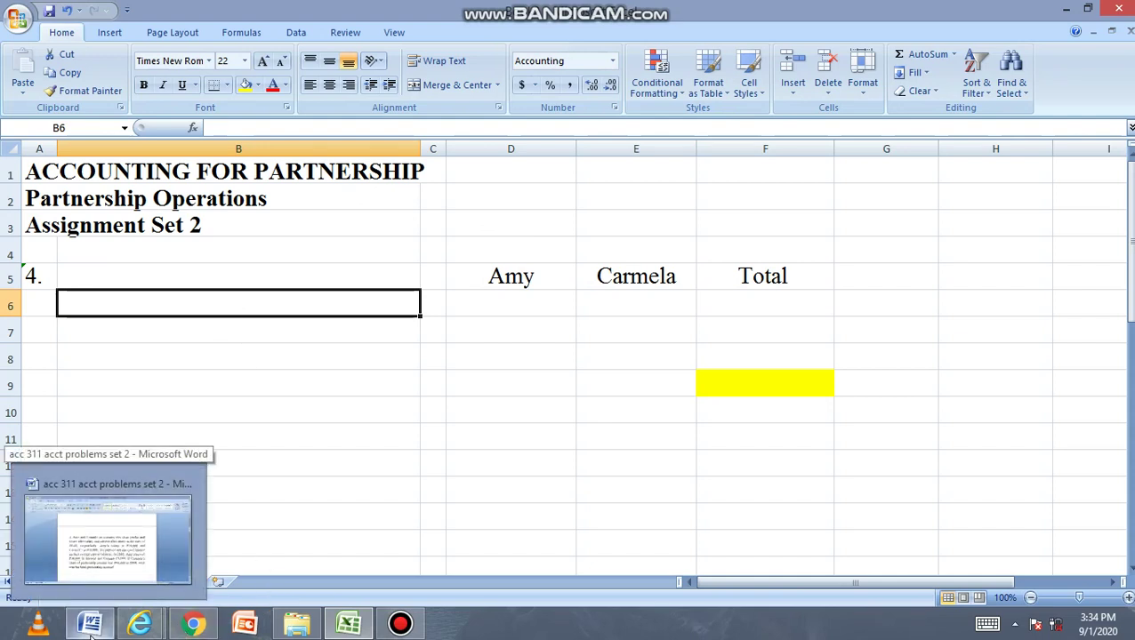
{"action": "type", "text": "Salary"}
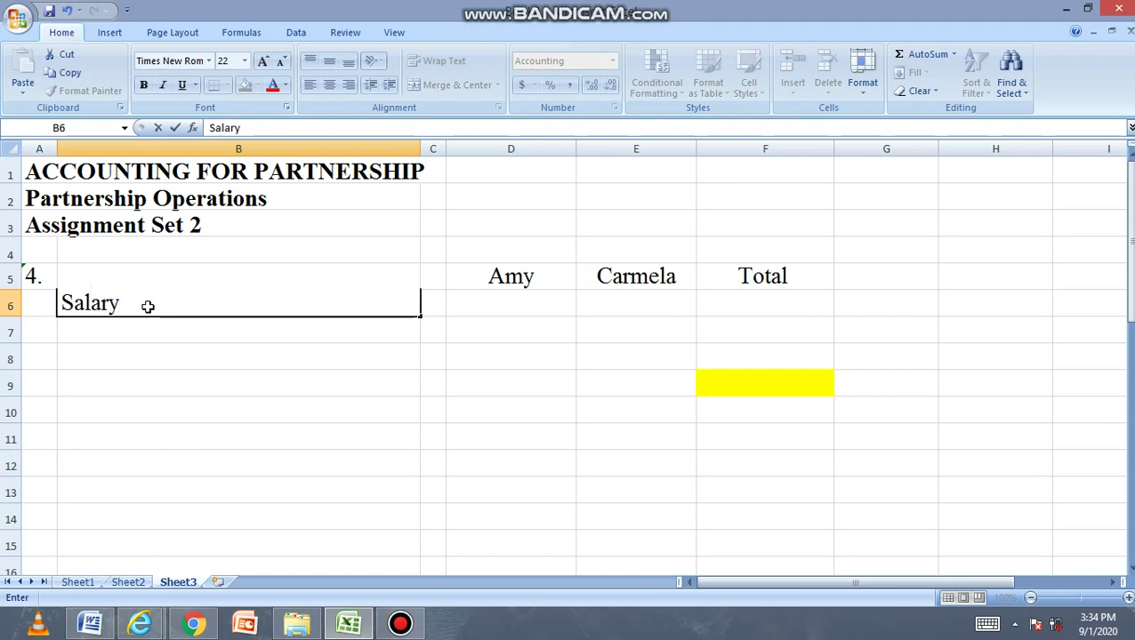
{"action": "key", "text": "Return"}
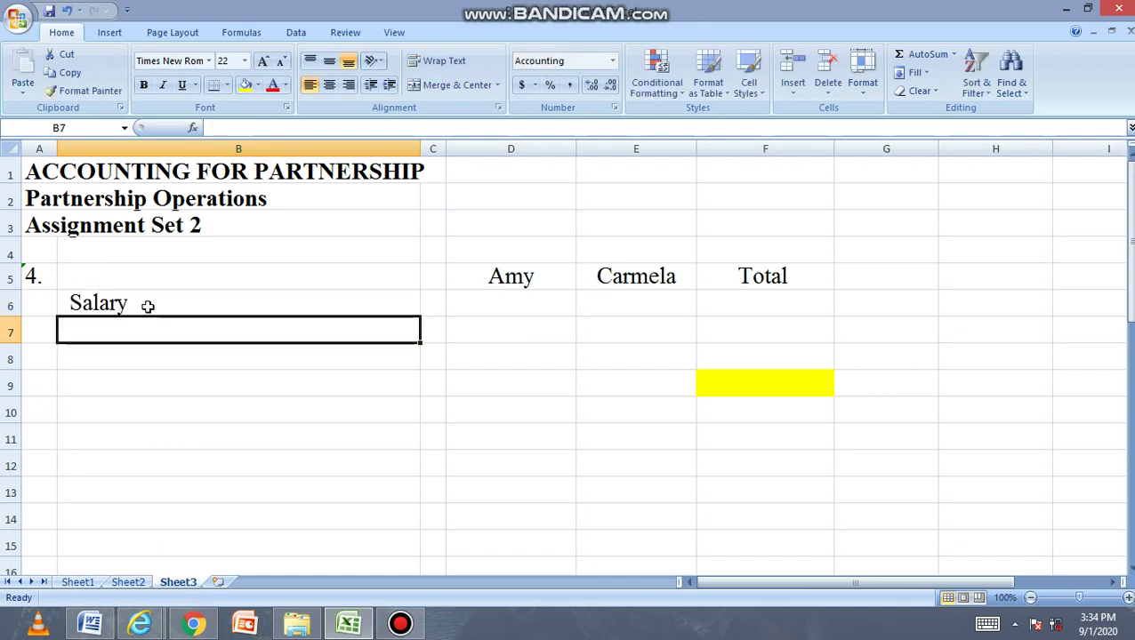
{"action": "type", "text": "Interest"}
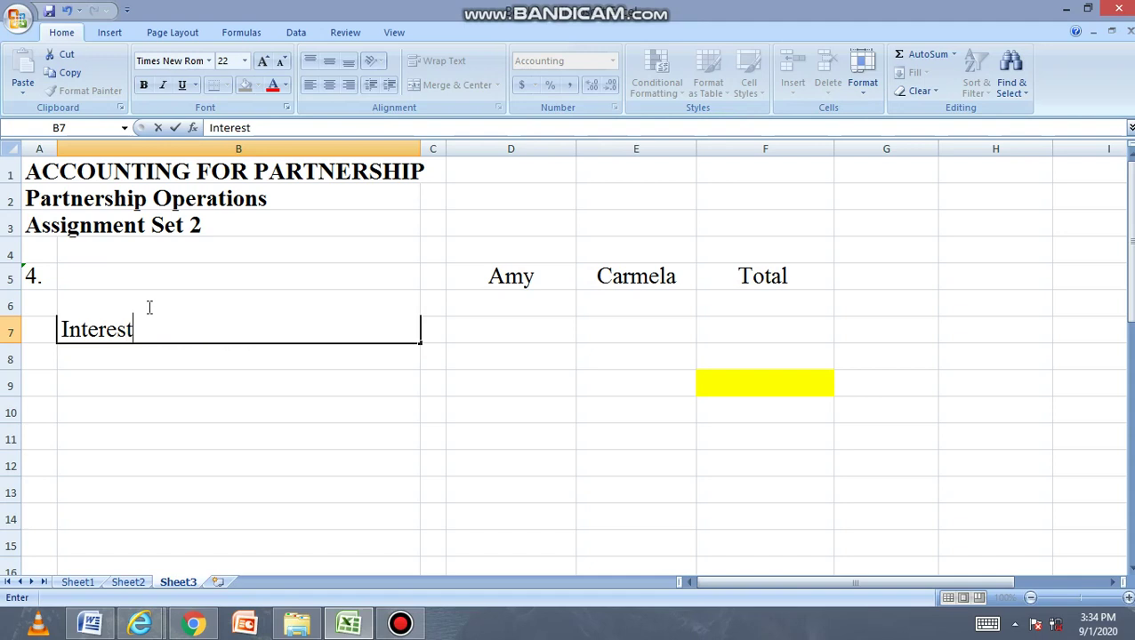
{"action": "key", "text": "Tab"}
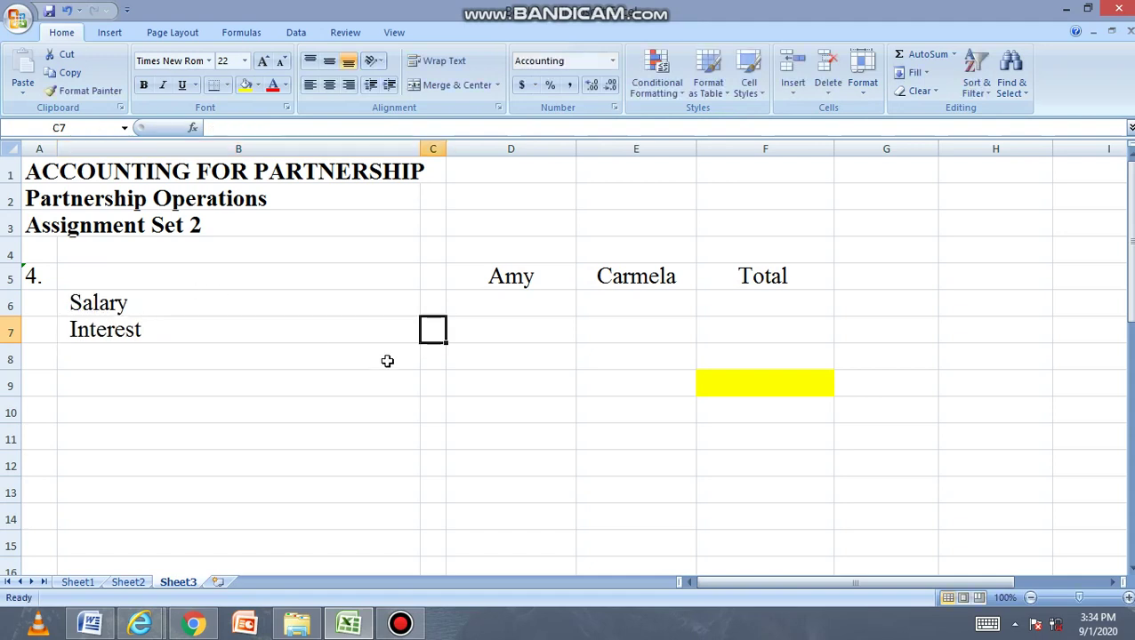
Step: Look over the input cells and reread problem 4 in Word before returning to Excel
{"action": "left_click", "coordinate": [506, 310]}
{"action": "left_click", "coordinate": [652, 381]}
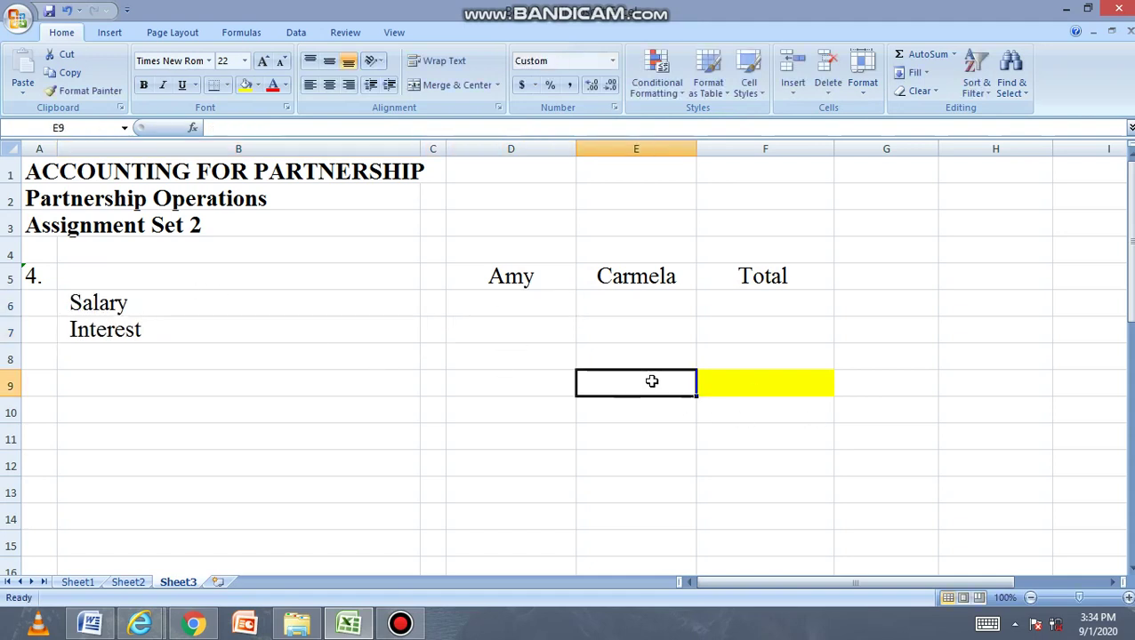
{"action": "double_click", "coordinate": [652, 381]}
{"action": "left_click", "coordinate": [640, 445]}
{"action": "left_click", "coordinate": [644, 377]}
{"action": "left_click", "coordinate": [84, 629]}
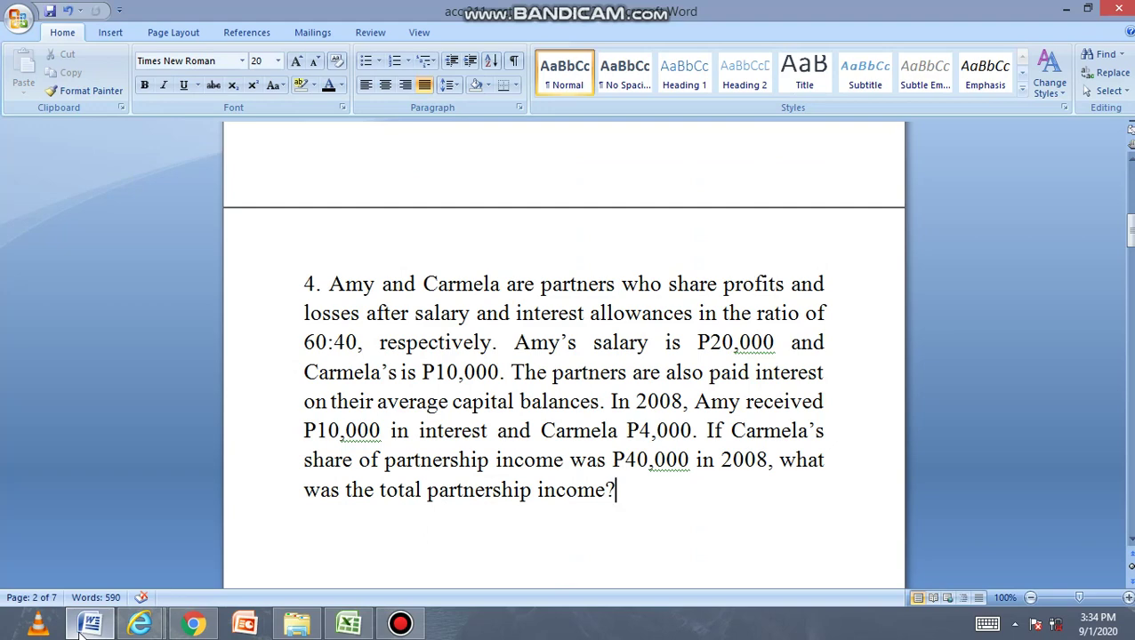
{"action": "left_click", "coordinate": [82, 629]}
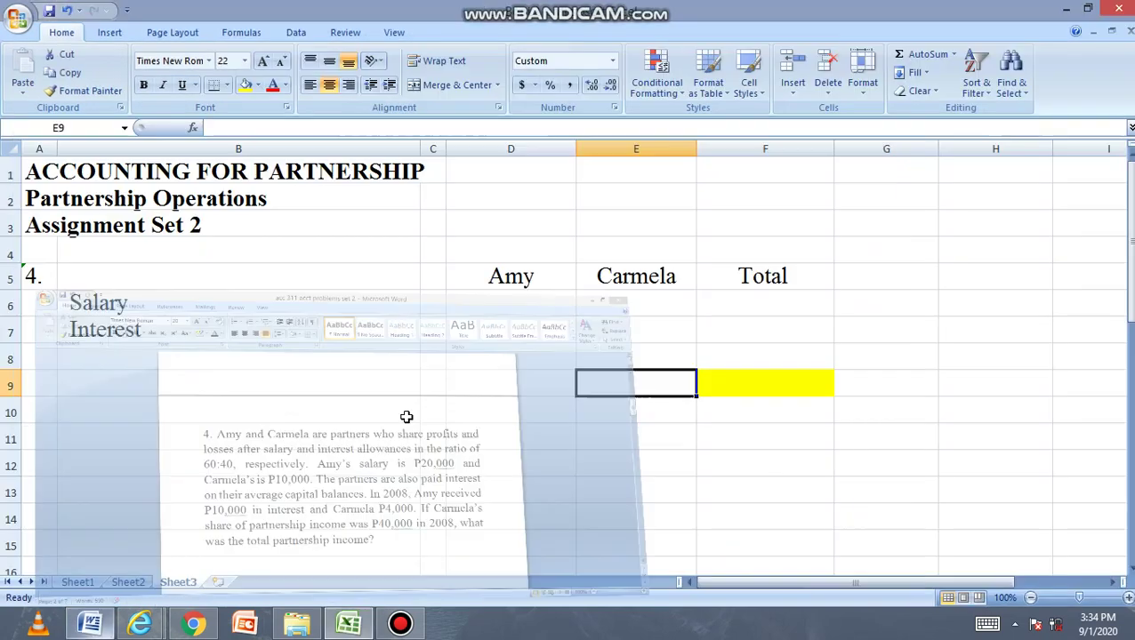
Step: Enter salaries 20000 in D6 and 10000 in E6, totalled by =E6+D6 in F6
{"action": "left_click", "coordinate": [513, 322]}
{"action": "left_click", "coordinate": [513, 303]}
{"action": "type", "text": "20000"}
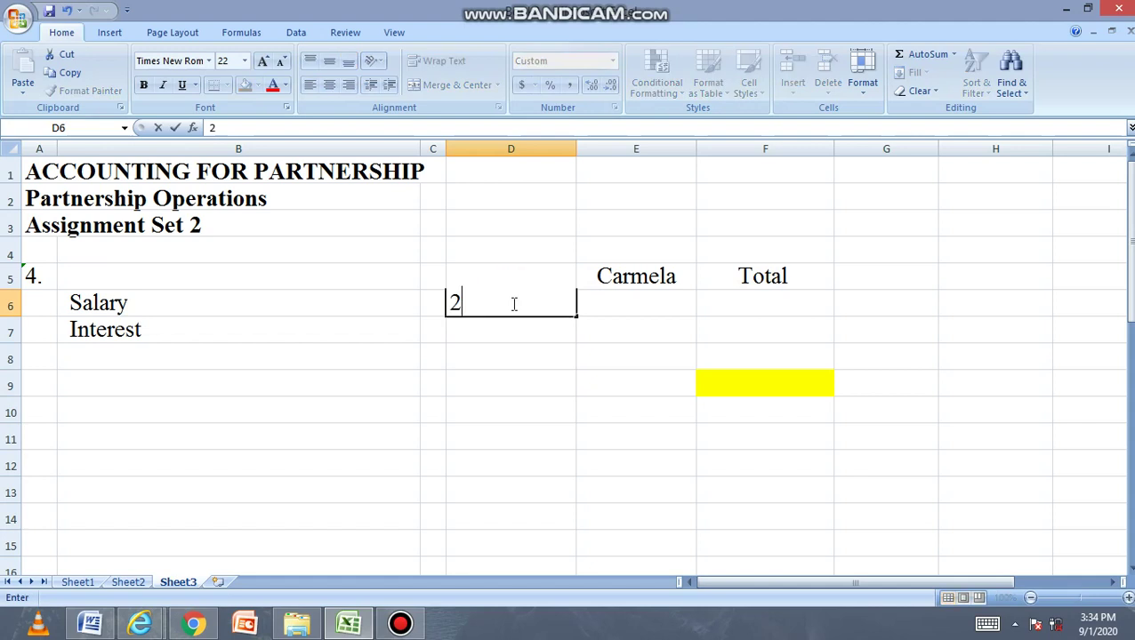
{"action": "key", "text": "Tab"}
{"action": "type", "text": "10000"}
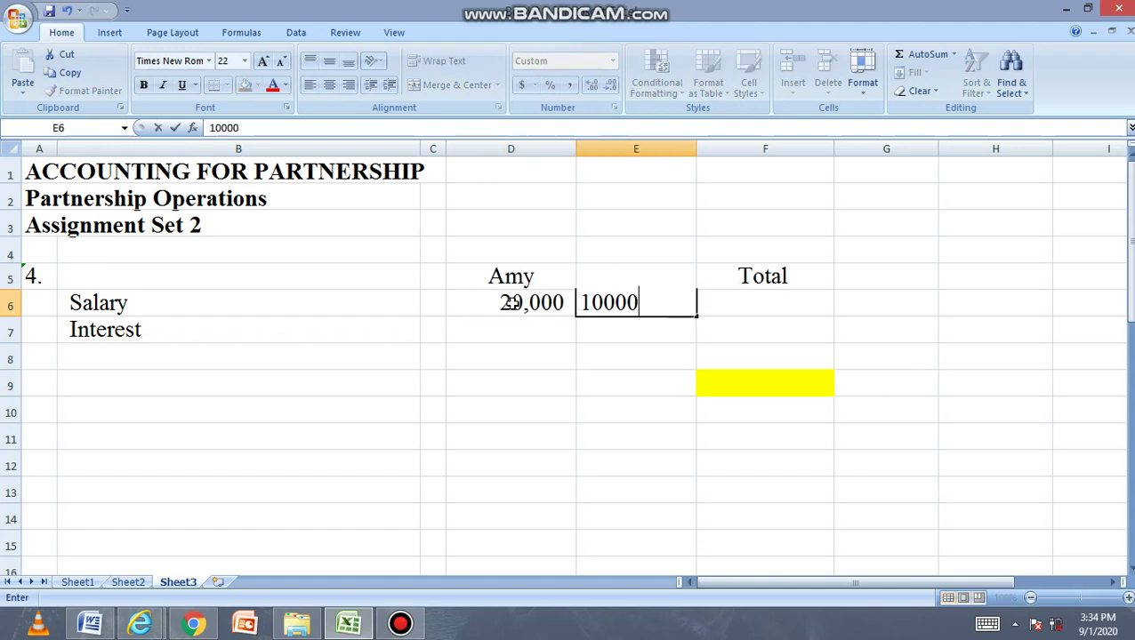
{"action": "key", "text": "Tab"}
{"action": "type", "text": "="}
{"action": "key", "text": "Left"}
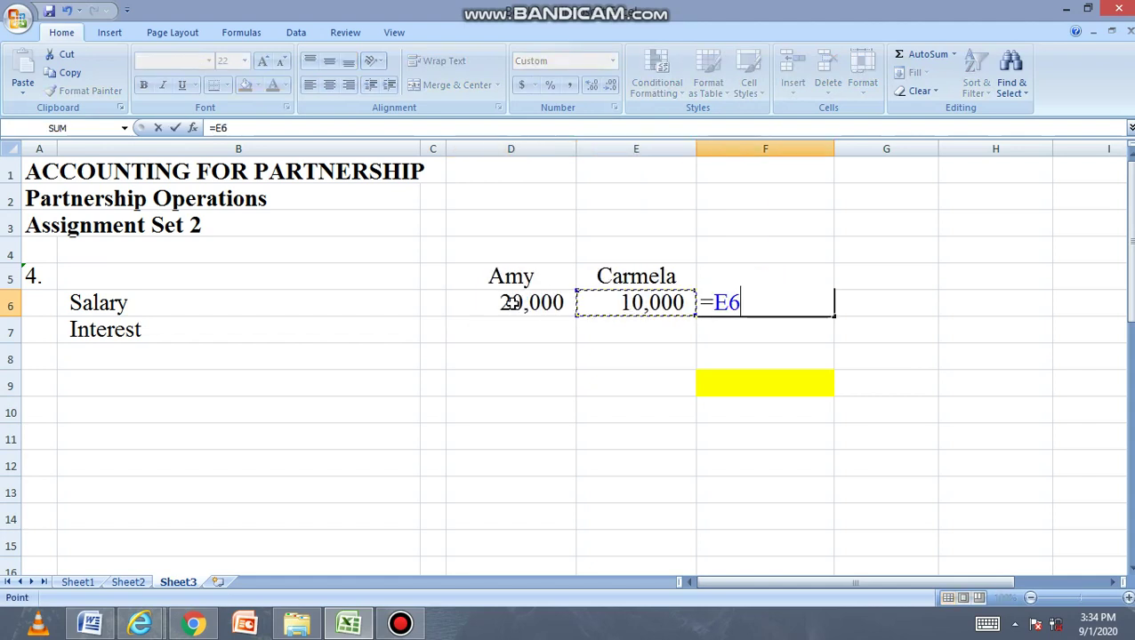
{"action": "type", "text": "+"}
{"action": "key", "text": "Left"}
{"action": "key", "text": "Left"}
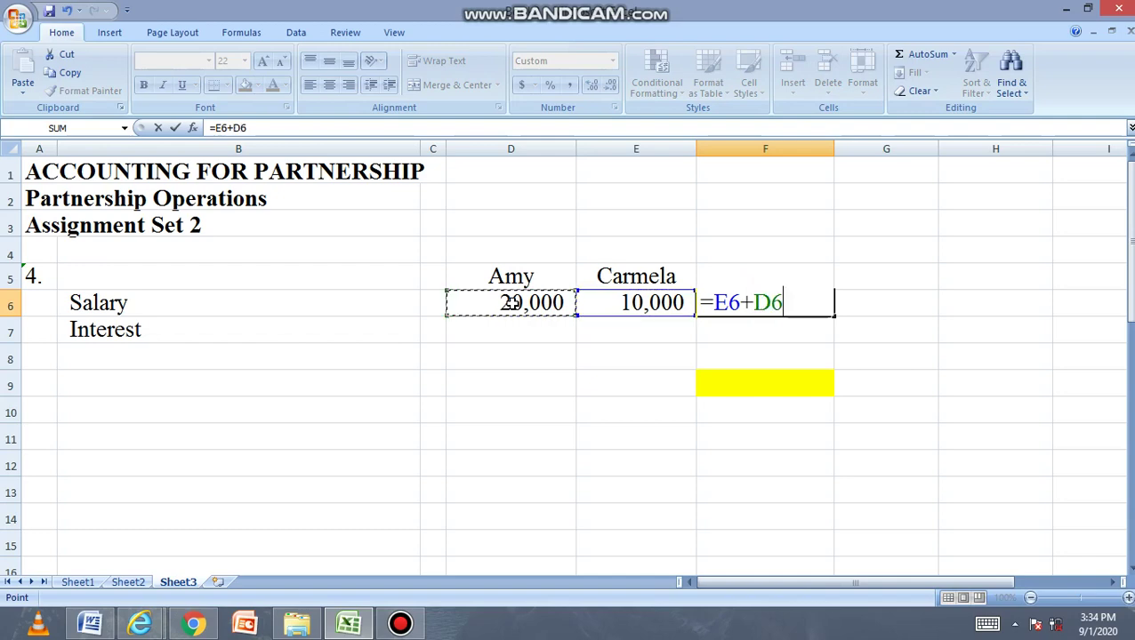
{"action": "key", "text": "Return"}
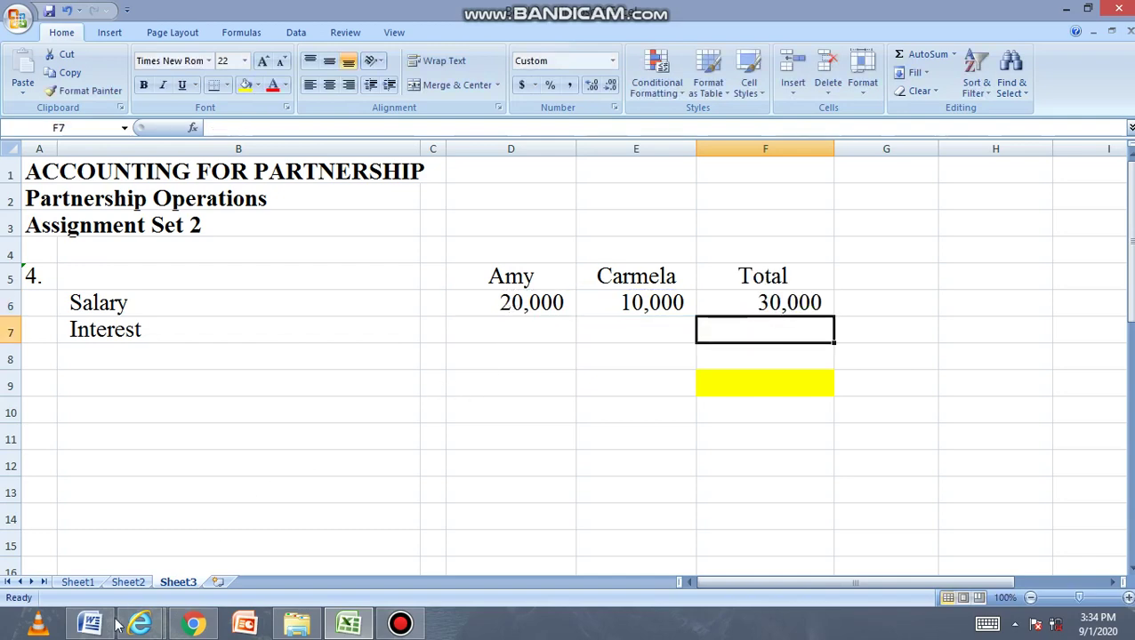
{"action": "left_click", "coordinate": [89, 622]}
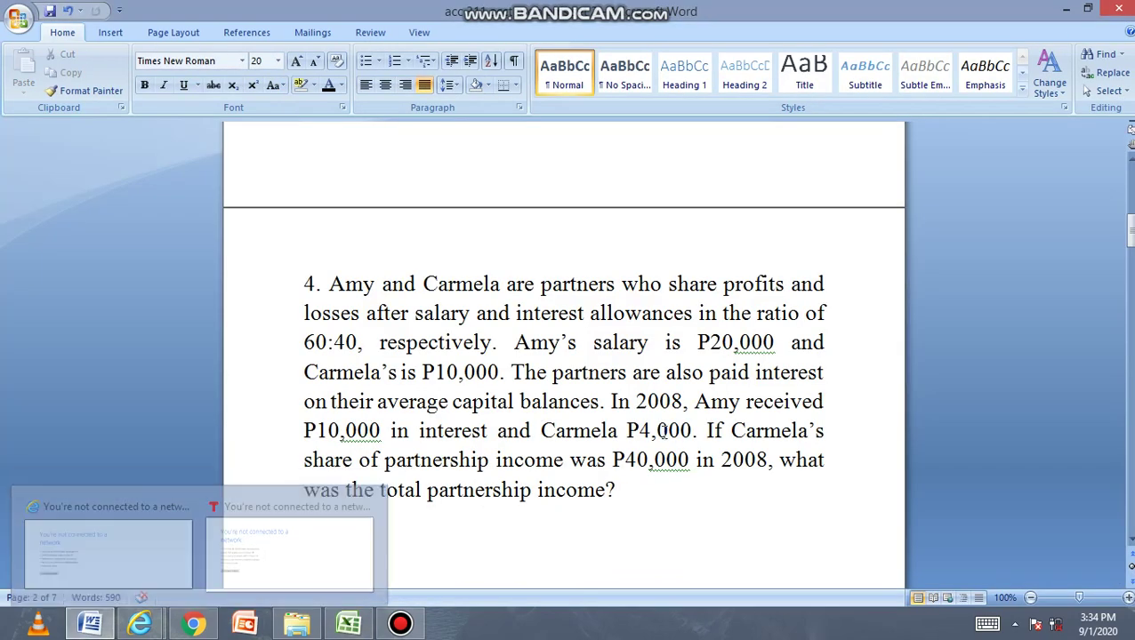
{"action": "left_click", "coordinate": [1066, 11]}
Step: Enter interest of 10000 for Amy and 4000 for Carmela, with a 14,000 total in F7
{"action": "left_click", "coordinate": [523, 322]}
{"action": "type", "text": "10000"}
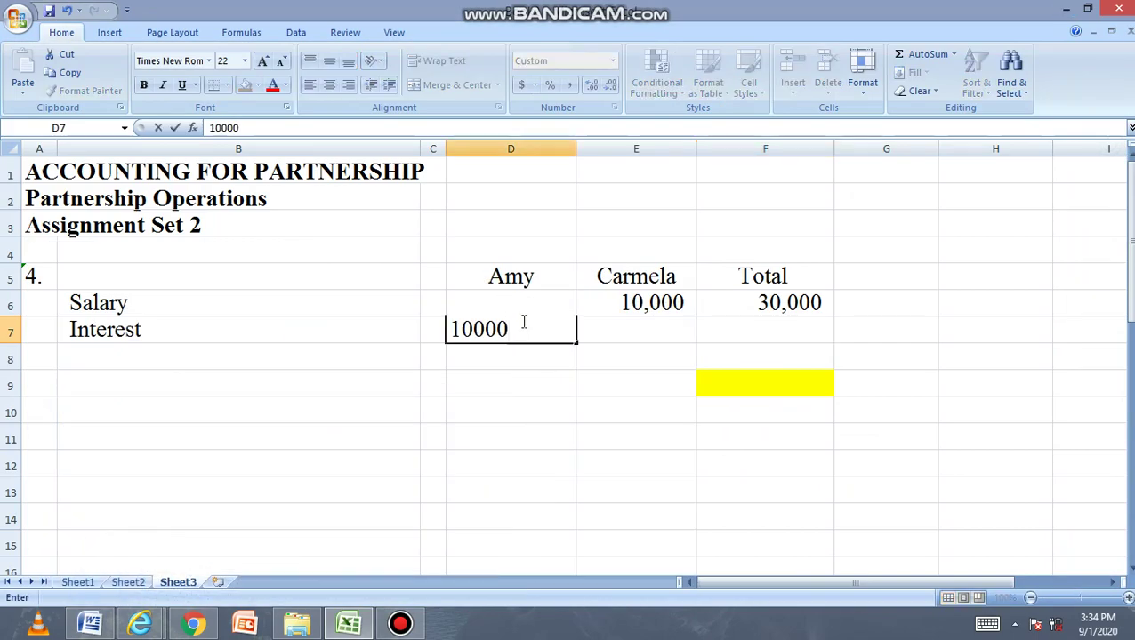
{"action": "key", "text": "Tab"}
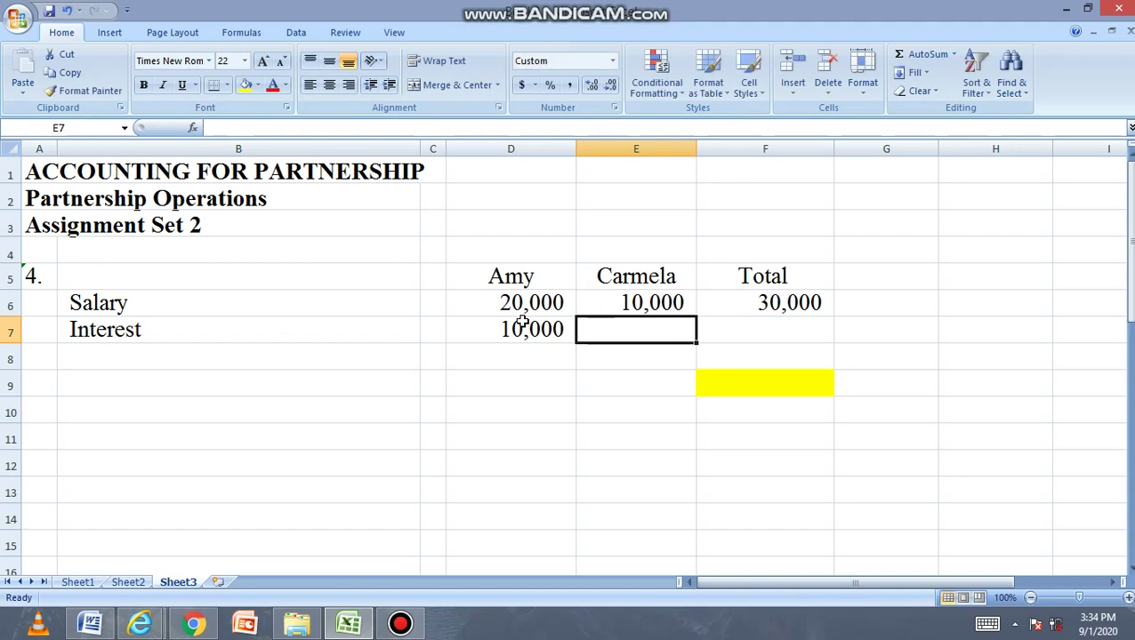
{"action": "type", "text": "4000"}
{"action": "key", "text": "Tab"}
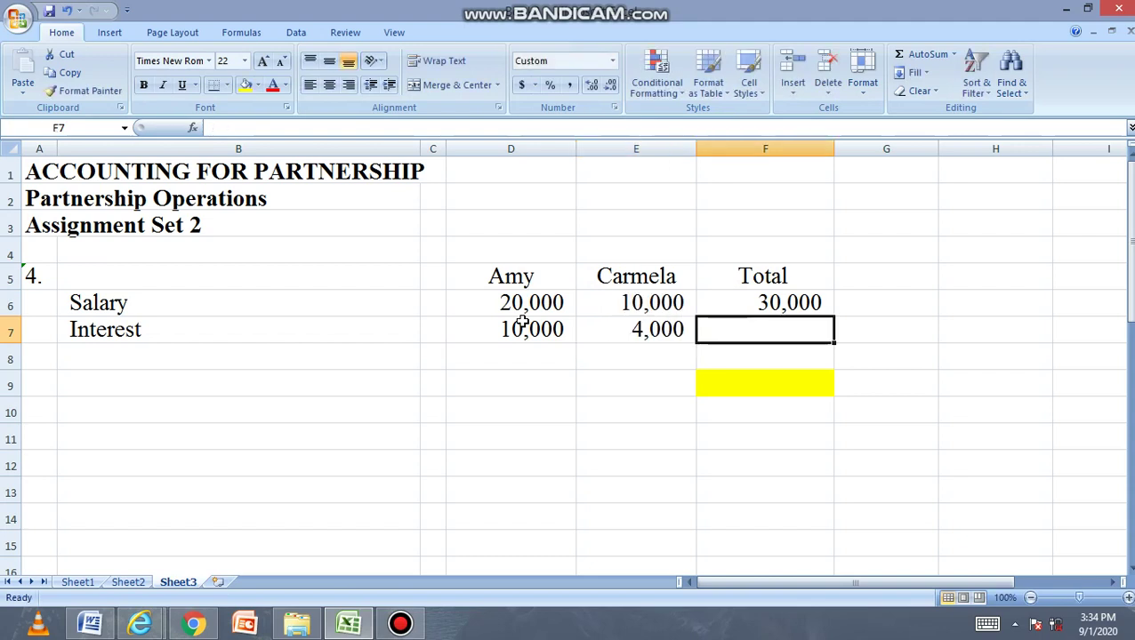
{"action": "type", "text": "="}
{"action": "key", "text": "Left"}
{"action": "type", "text": "+"}
{"action": "left_click", "coordinate": [523, 322]}
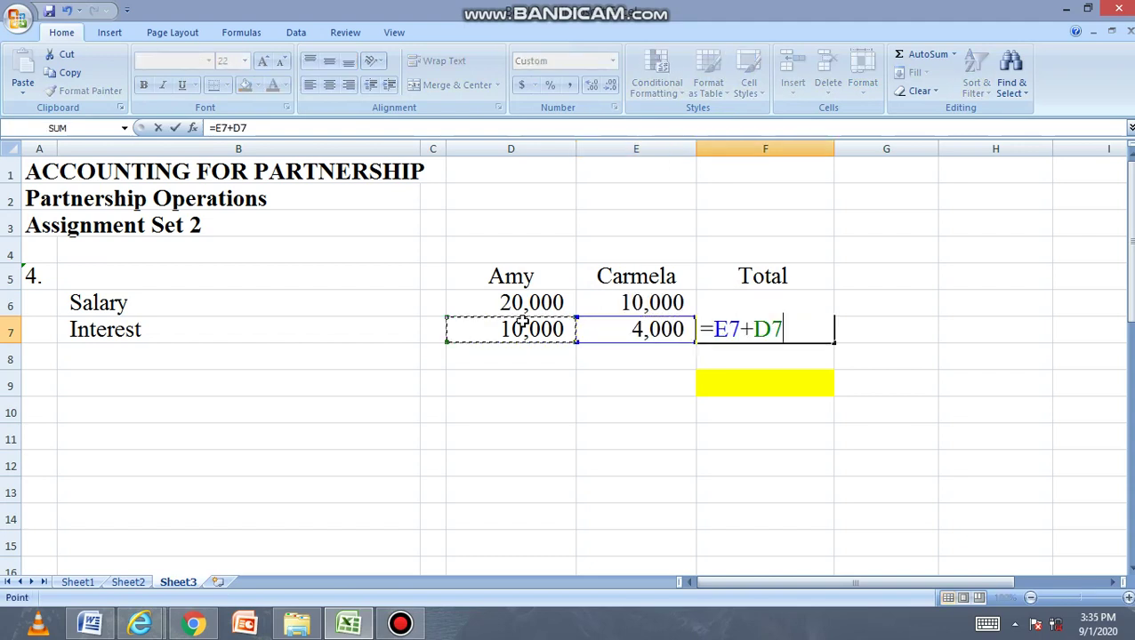
{"action": "key", "text": "Return"}
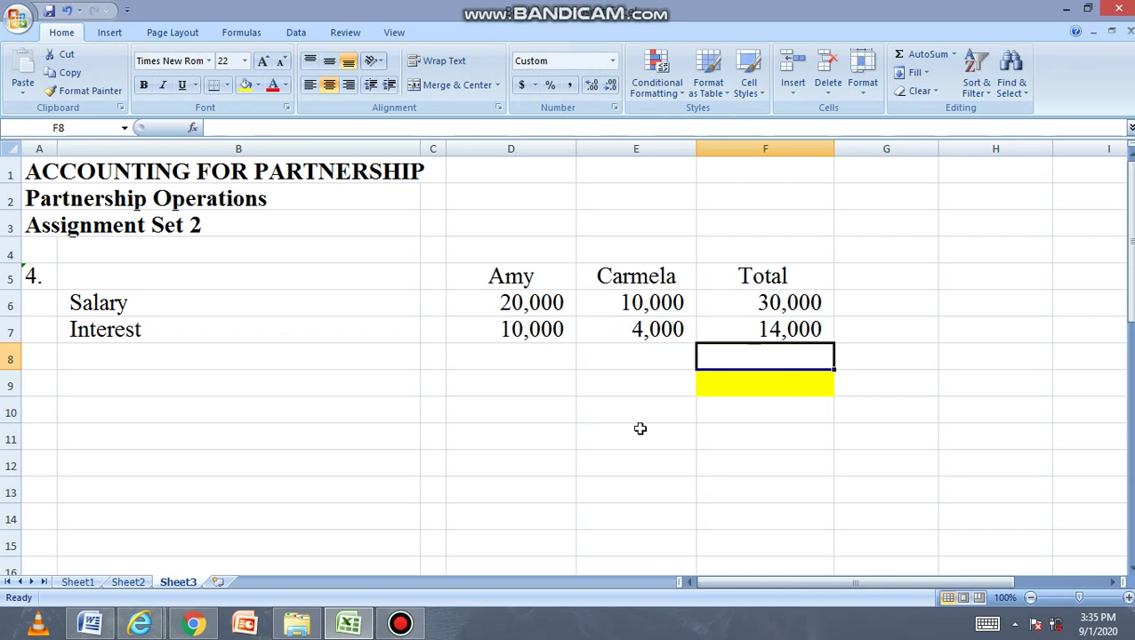
Step: Look up Carmela's P40,000 income share in the Word problem
{"action": "left_click", "coordinate": [640, 384]}
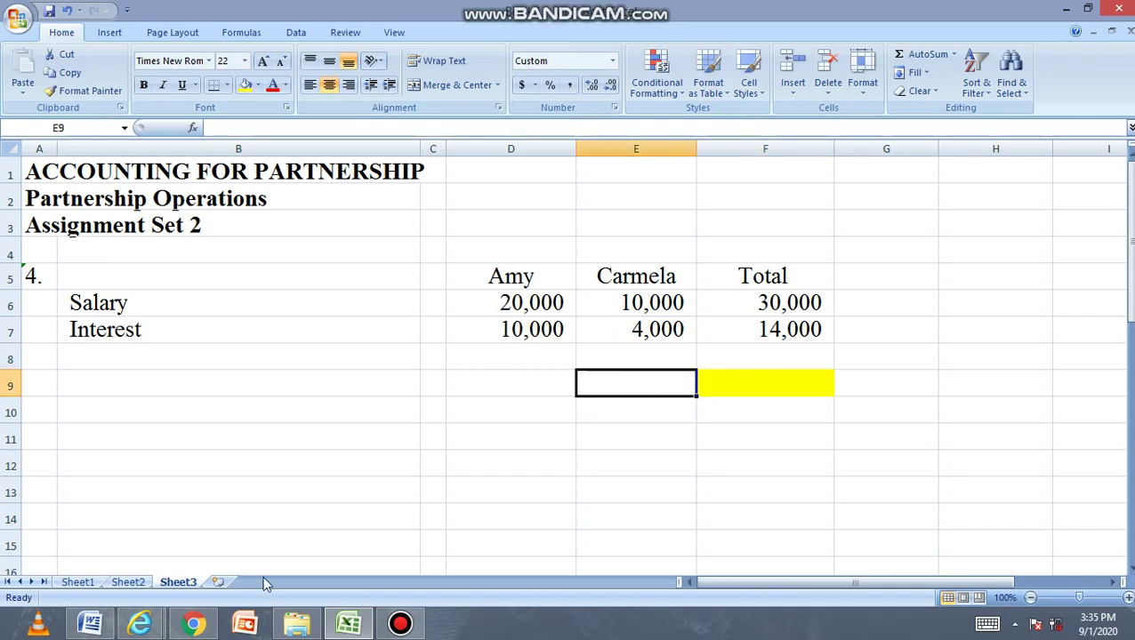
{"action": "left_click", "coordinate": [90, 623]}
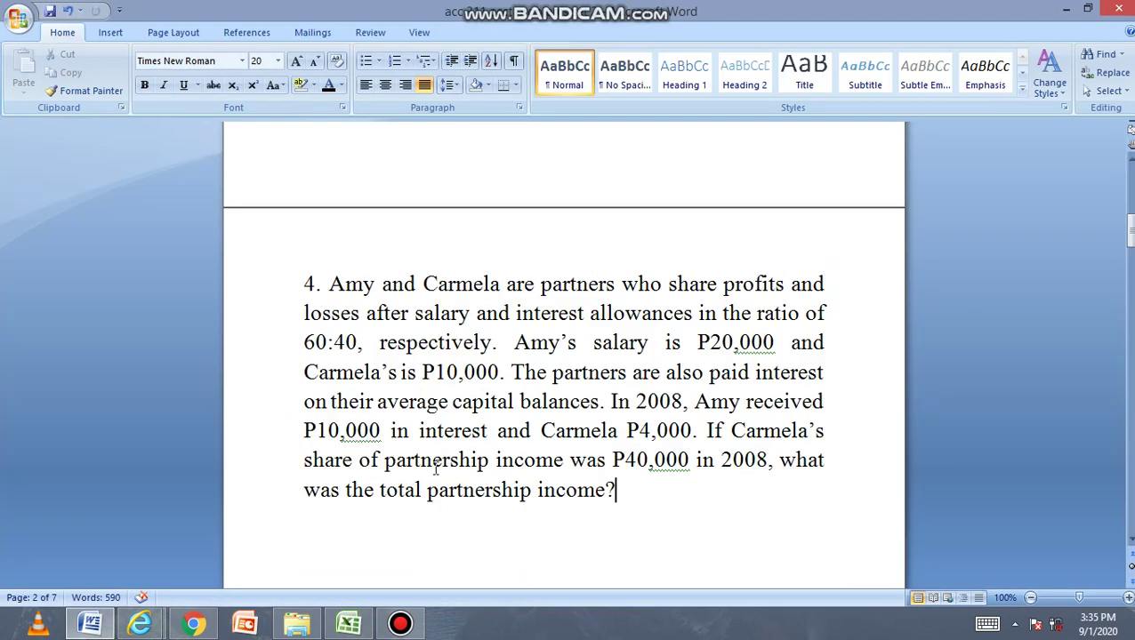
{"action": "left_click_drag", "start_coordinate": [667, 459], "coordinate": [571, 459]}
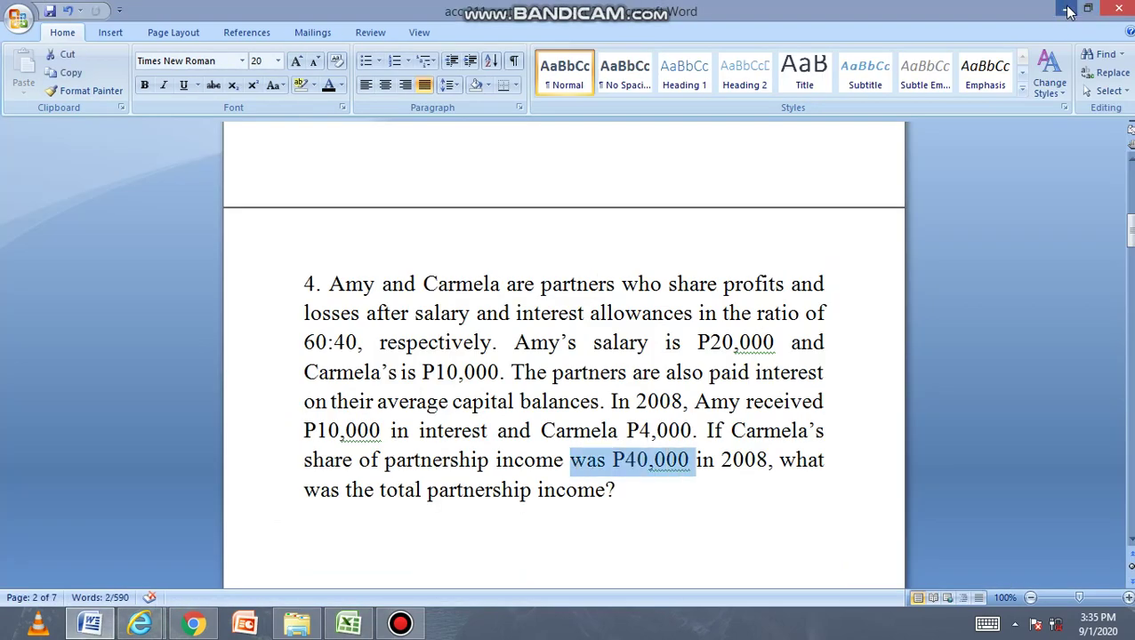
{"action": "key", "text": "alt+Tab"}
Step: Enter Carmela's 40000 share in cell E9
{"action": "type", "text": "40000"}
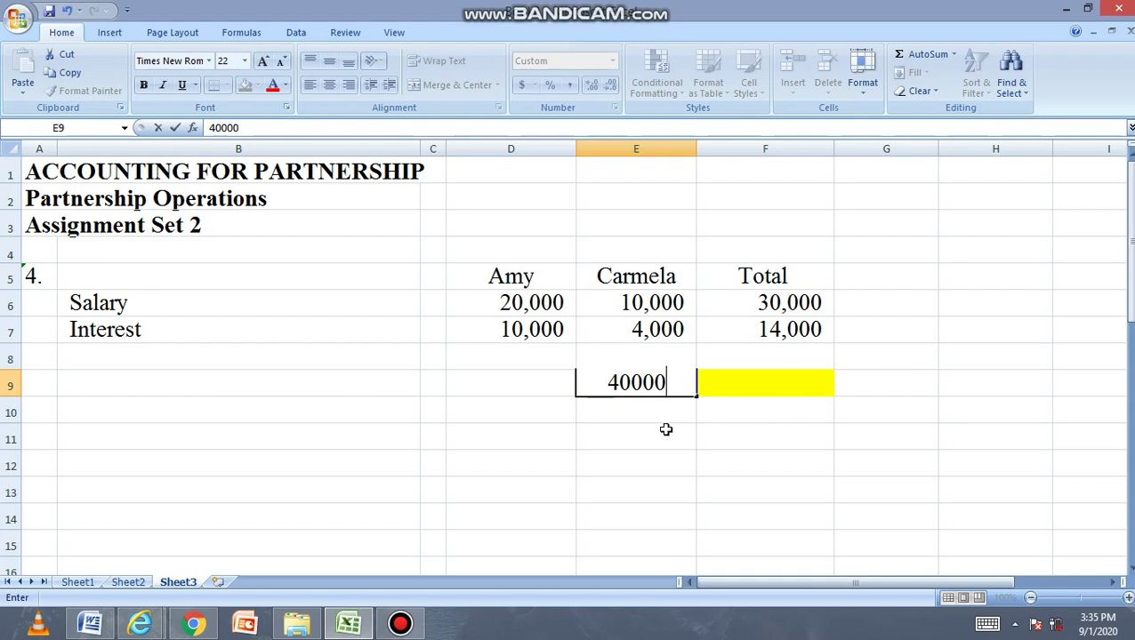
{"action": "left_click", "coordinate": [666, 430]}
{"action": "left_click", "coordinate": [790, 376]}
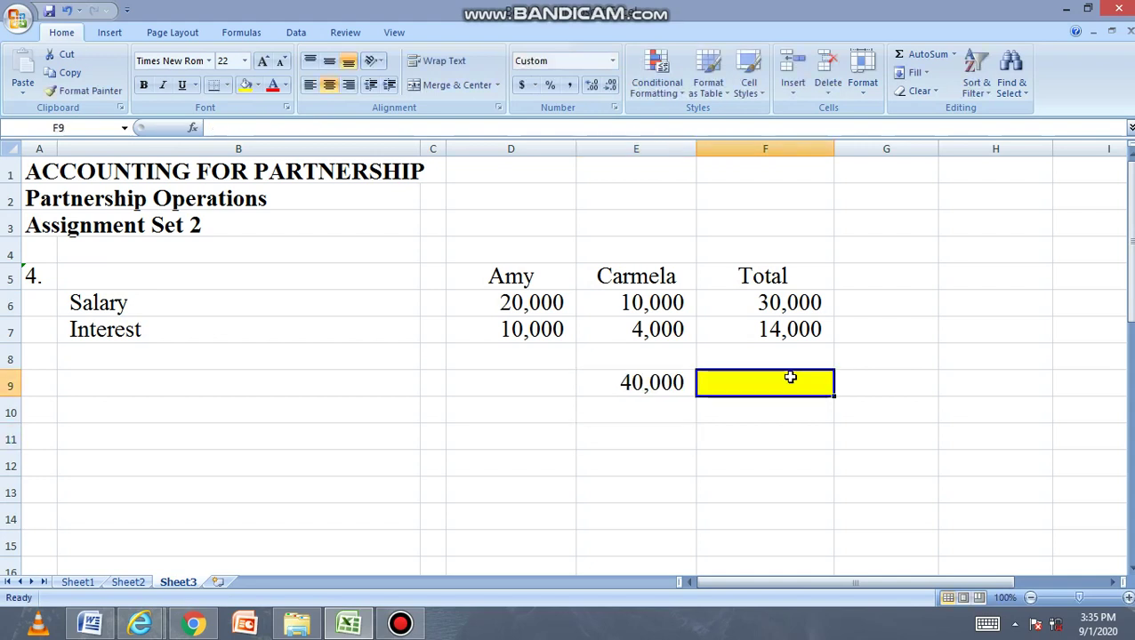
{"action": "left_click", "coordinate": [666, 395]}
Step: Add the row label Remainder in cell B8
{"action": "left_click", "coordinate": [269, 364]}
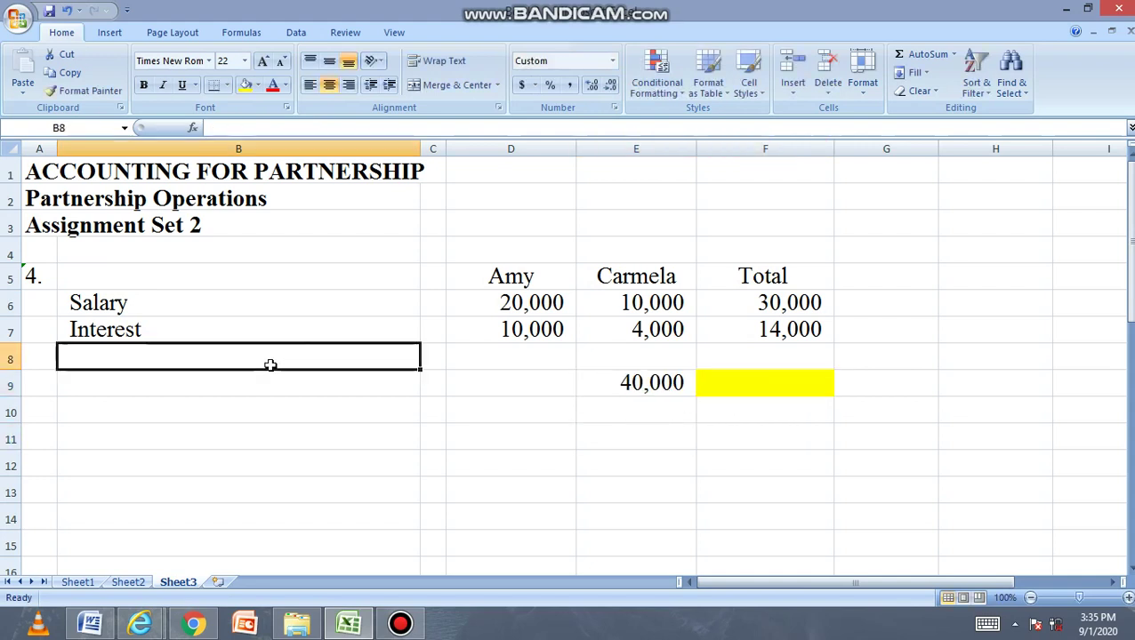
{"action": "type", "text": "Re"}
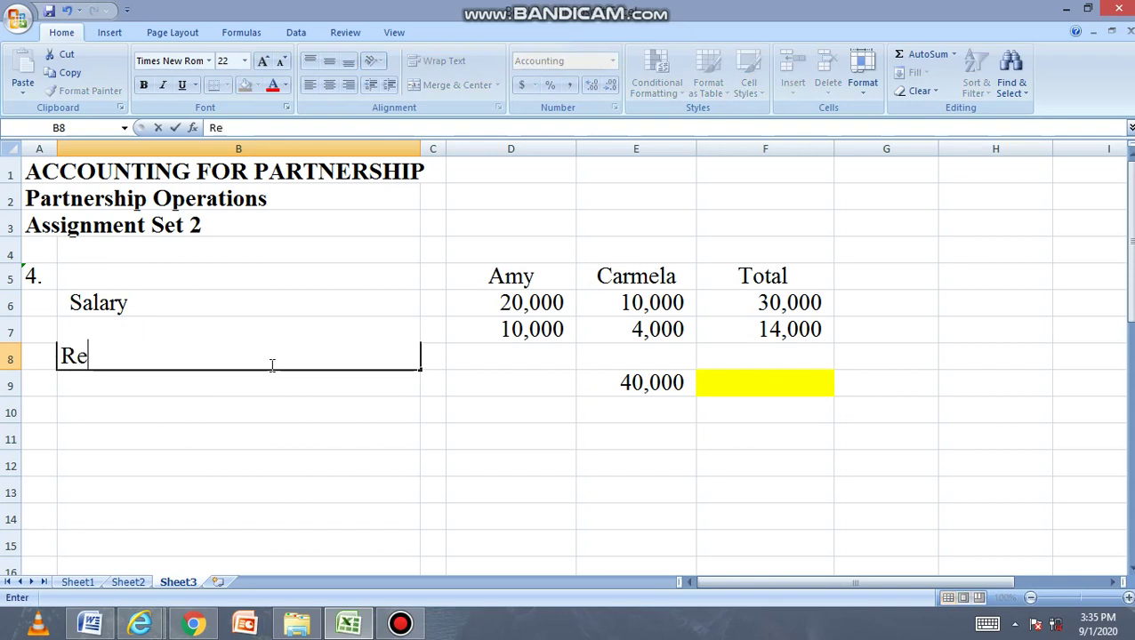
{"action": "type", "text": "mainder"}
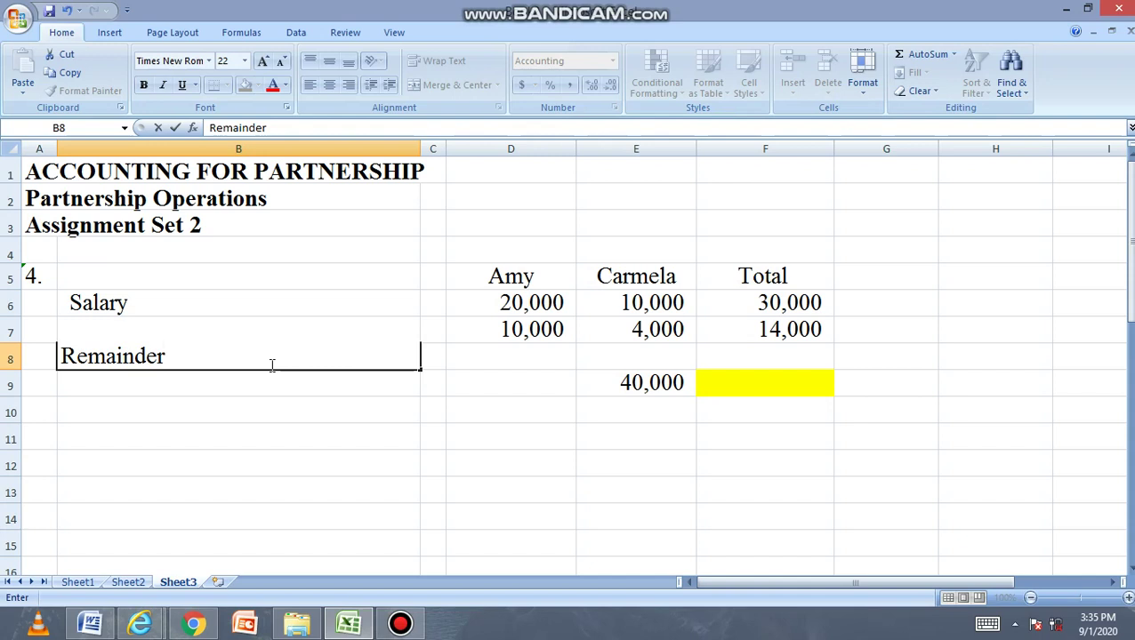
{"action": "key", "text": "Tab"}
{"action": "key", "text": "Tab"}
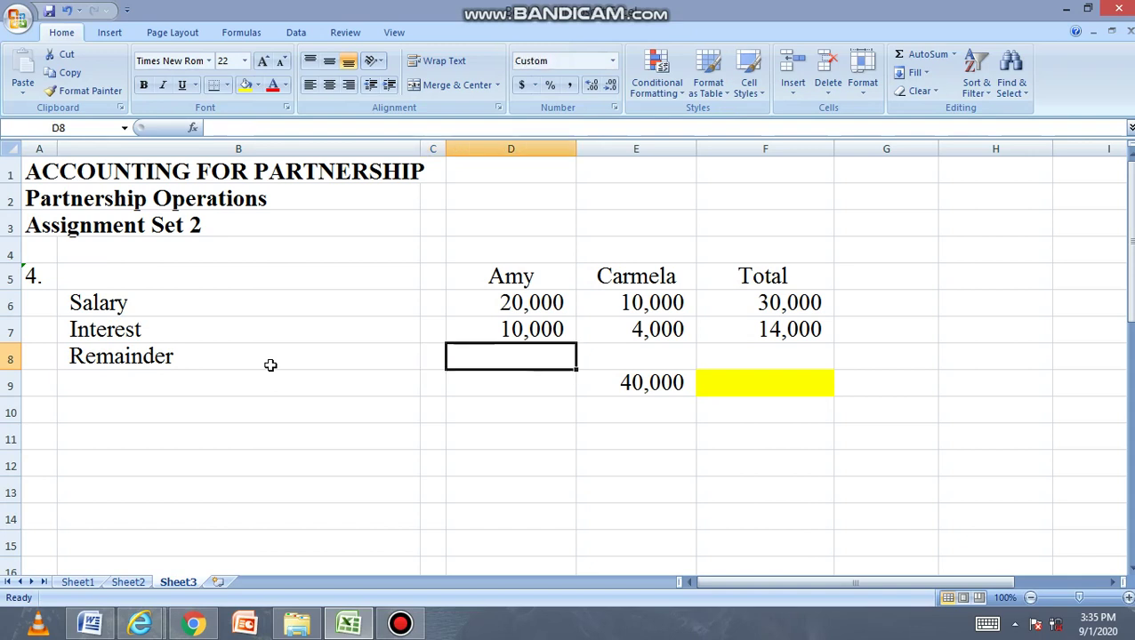
{"action": "key", "text": "Tab"}
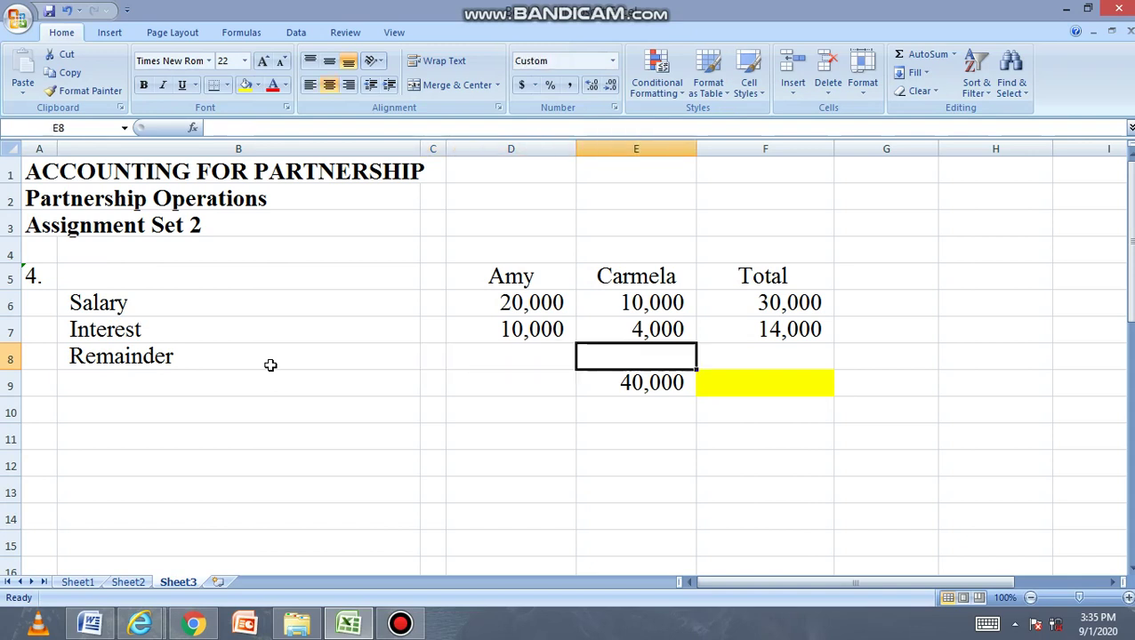
{"action": "key", "text": "Down"}
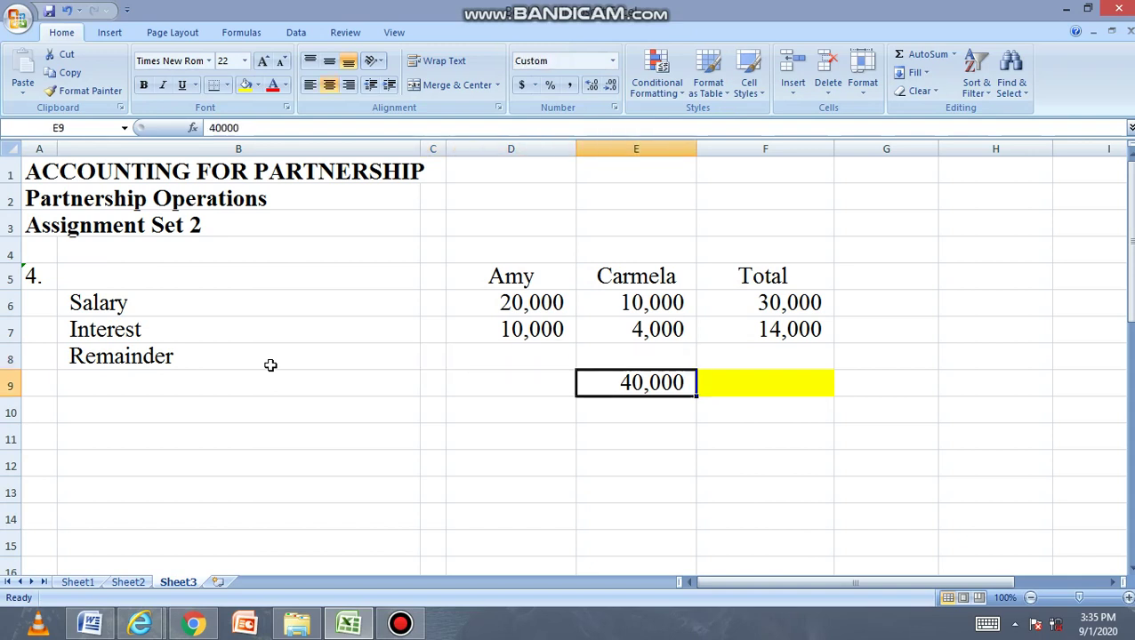
{"action": "key", "text": "Up"}
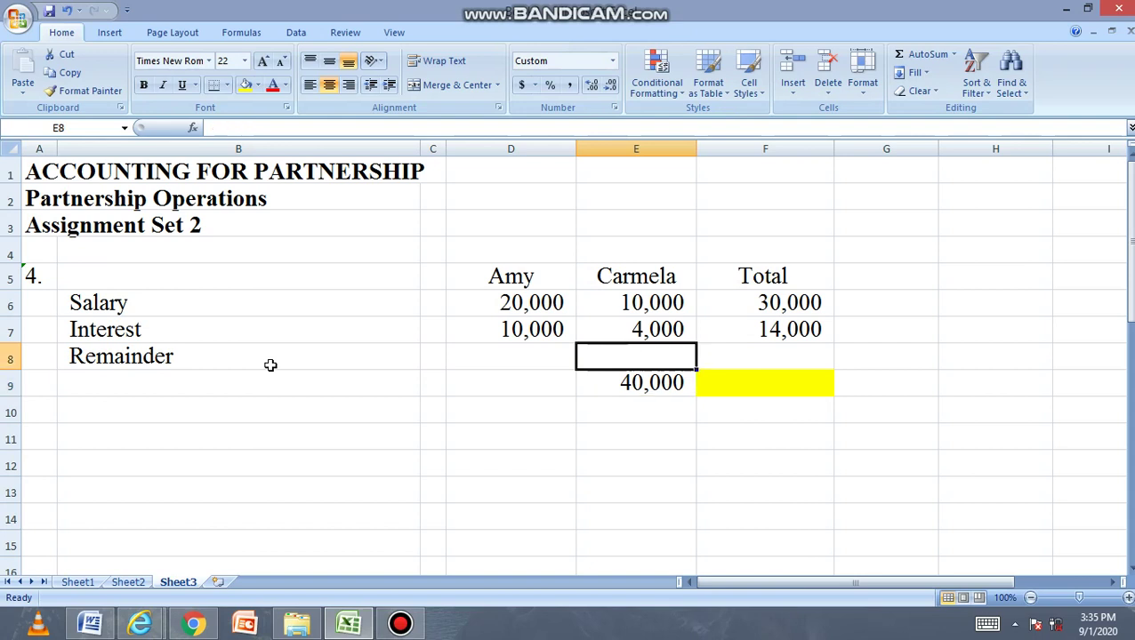
{"action": "key", "text": "Down"}
{"action": "key", "text": "Up"}
Step: Compute Carmela's remainder in E8 as =E9-E6-E7, giving 26,000
{"action": "type", "text": "="}
{"action": "key", "text": "Down"}
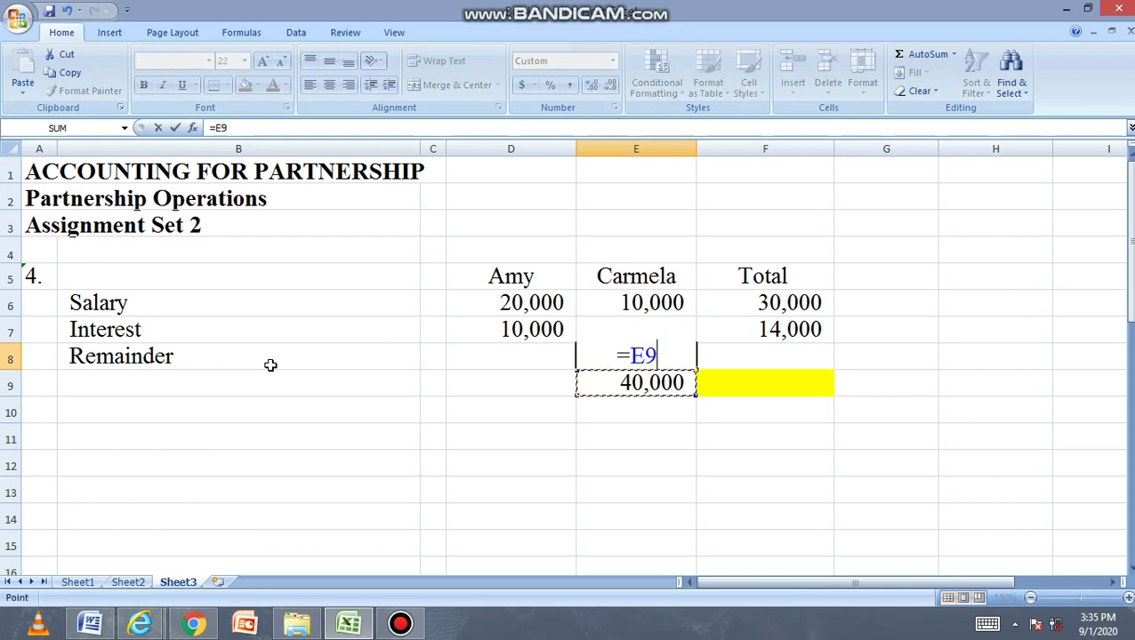
{"action": "type", "text": "-"}
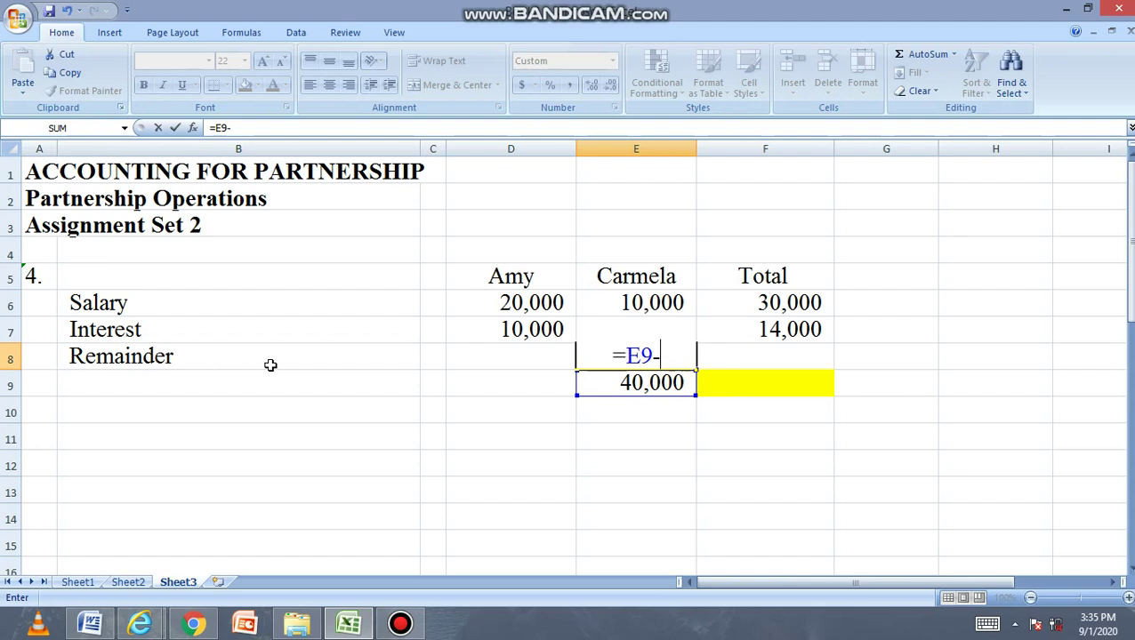
{"action": "left_click", "coordinate": [651, 302]}
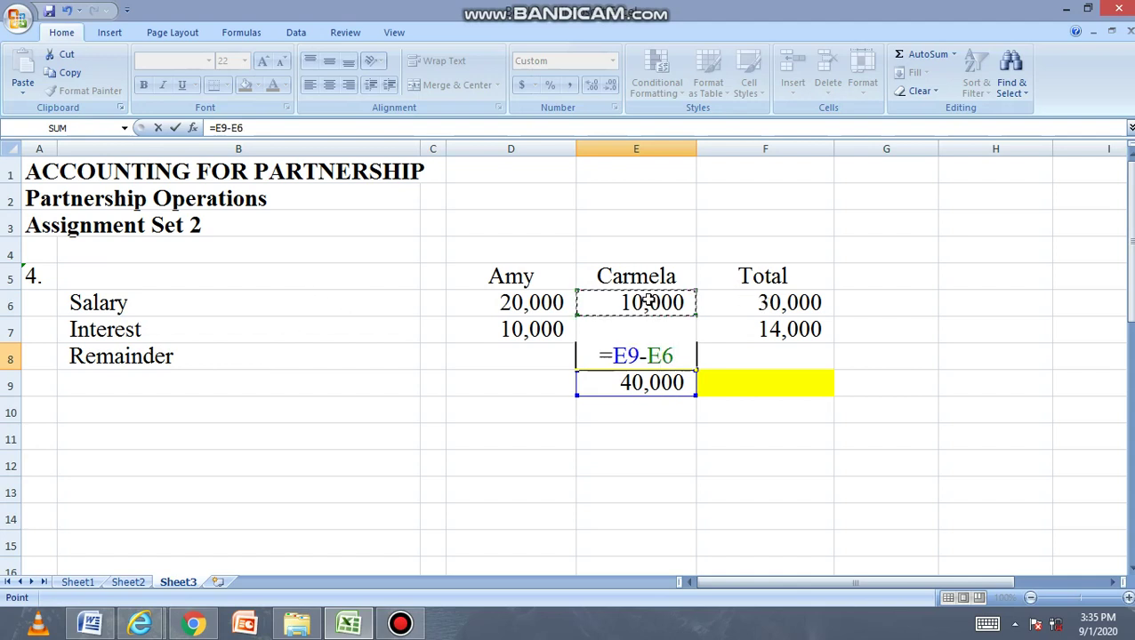
{"action": "type", "text": "-"}
{"action": "left_click", "coordinate": [534, 331]}
{"action": "key", "text": "Right"}
{"action": "key", "text": "Return"}
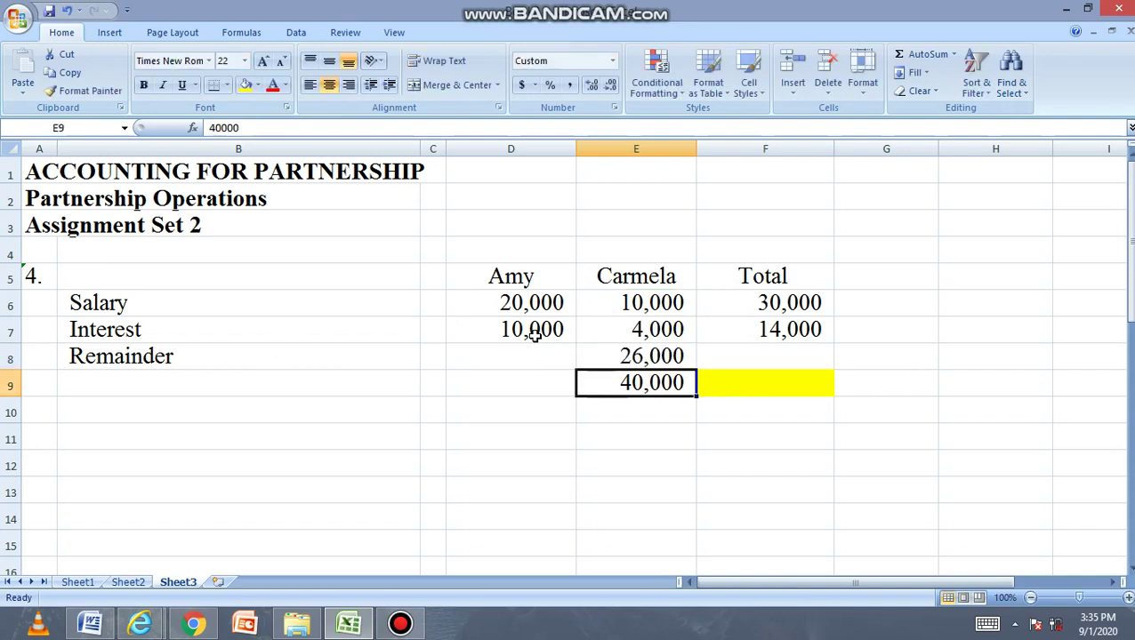
{"action": "left_click_drag", "start_coordinate": [614, 354], "coordinate": [627, 302]}
{"action": "left_click", "coordinate": [623, 382]}
{"action": "left_click", "coordinate": [604, 355]}
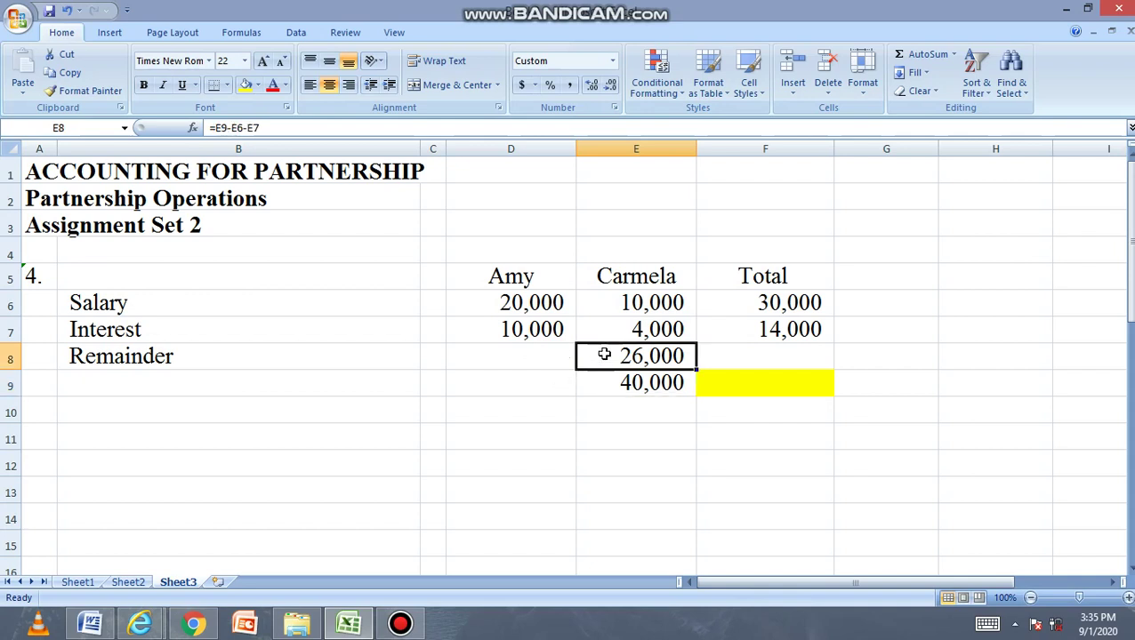
{"action": "left_click", "coordinate": [608, 254]}
Step: Enter the profit ratios 60 in D4 for Amy and 40 in E4 for Carmela
{"action": "left_click", "coordinate": [534, 247]}
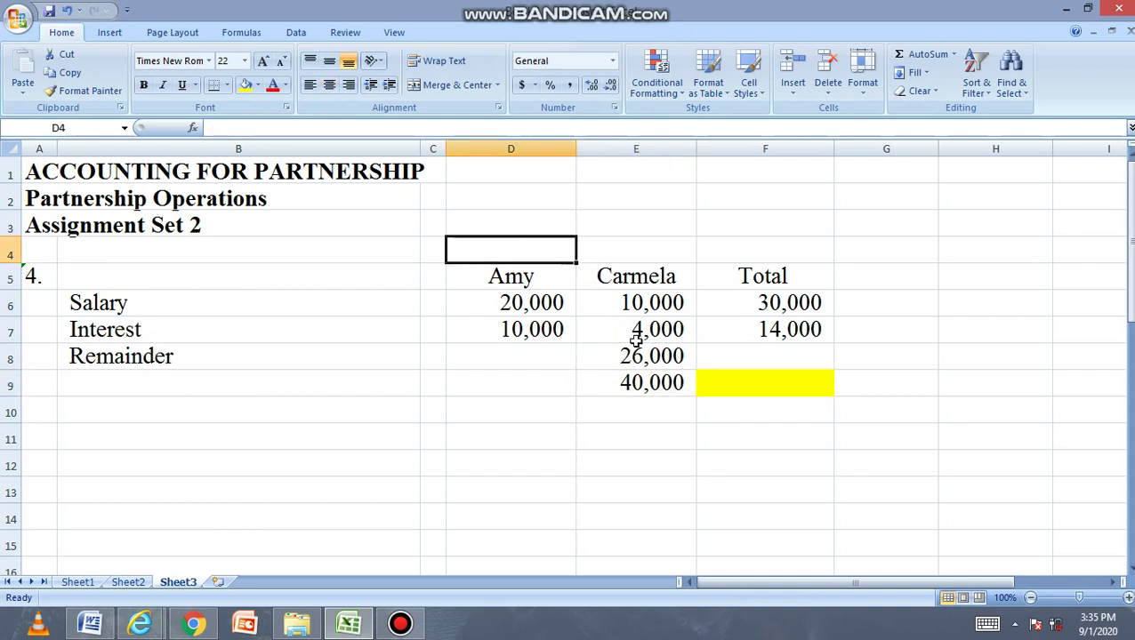
{"action": "left_click", "coordinate": [629, 255]}
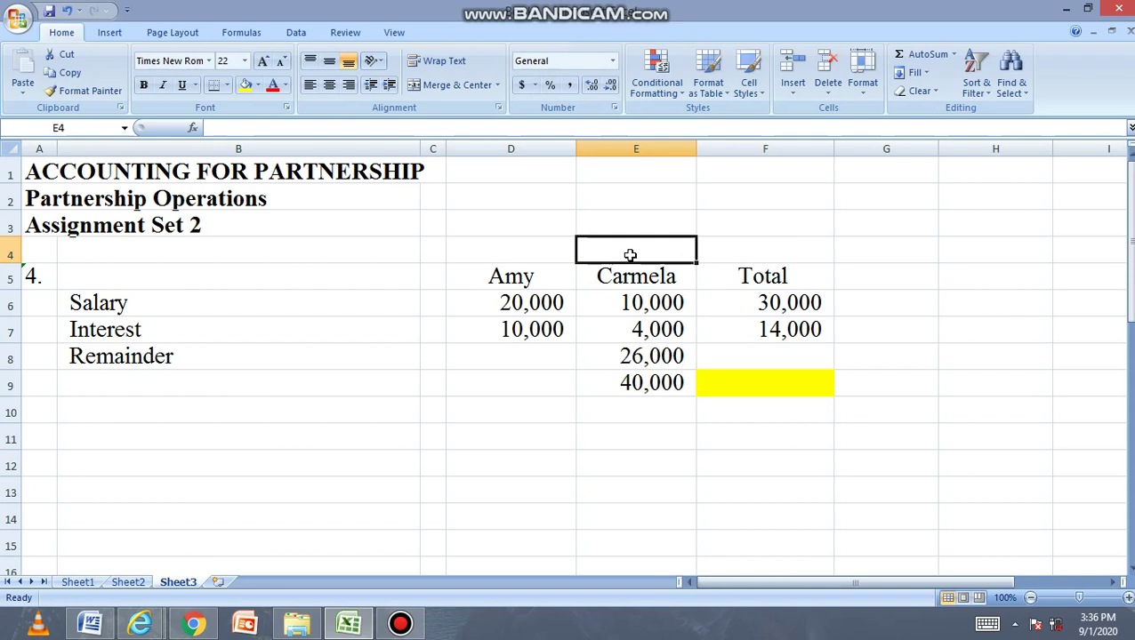
{"action": "key", "text": "Left"}
{"action": "type", "text": "60"}
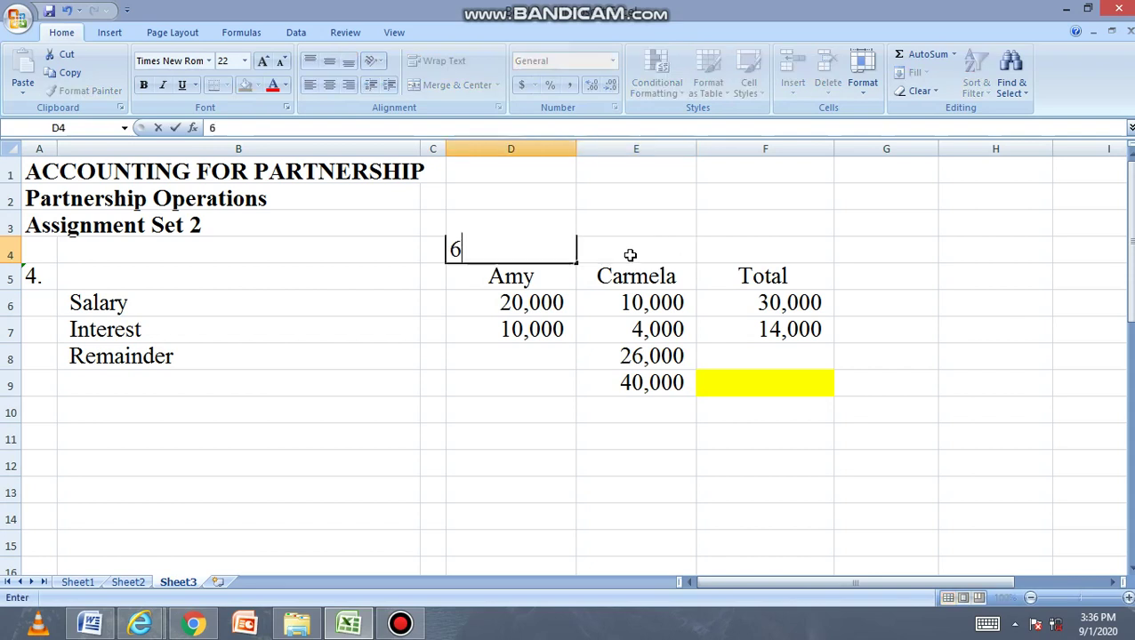
{"action": "key", "text": "Right"}
{"action": "type", "text": "40"}
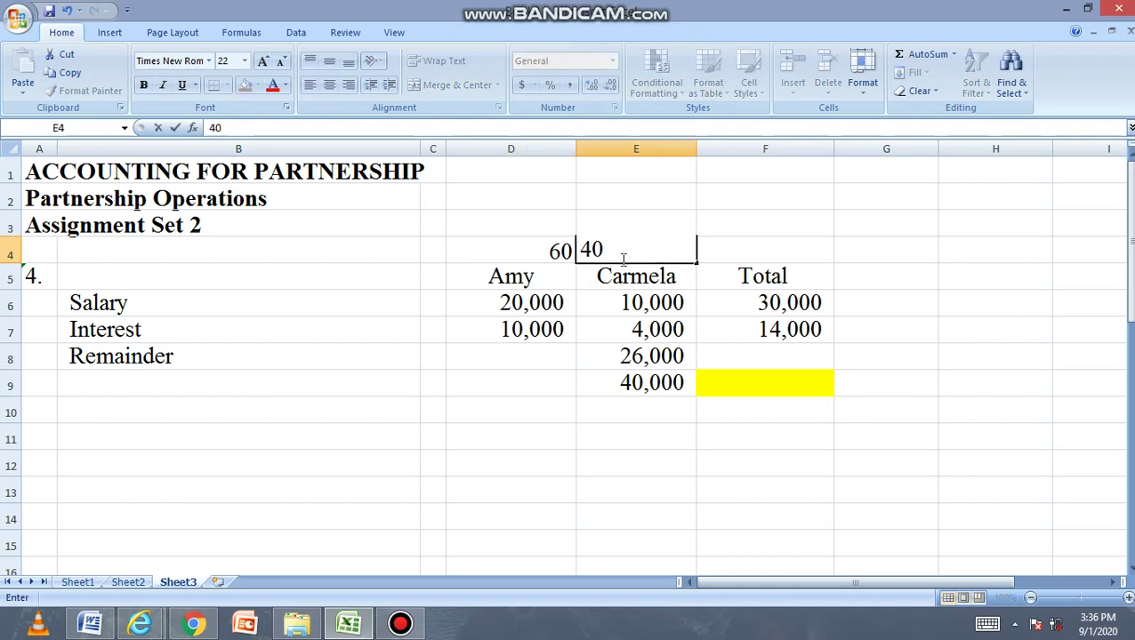
{"action": "left_click", "coordinate": [673, 350]}
Step: Compute the total remainder in F8 as =E8/.4, giving 65,000
{"action": "left_click", "coordinate": [741, 348]}
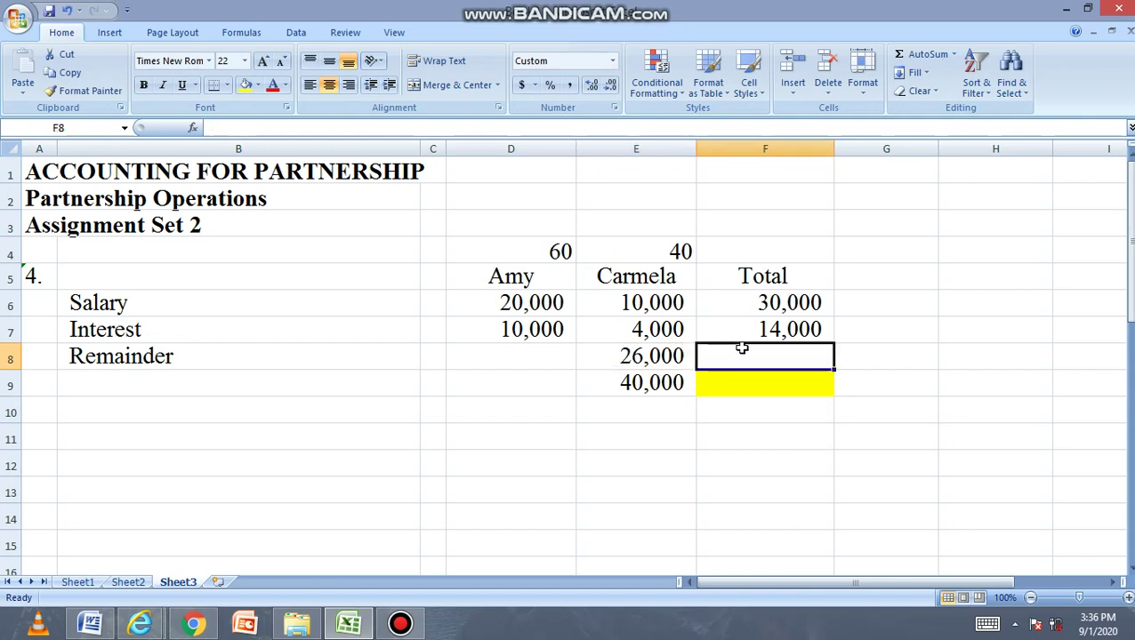
{"action": "type", "text": "="}
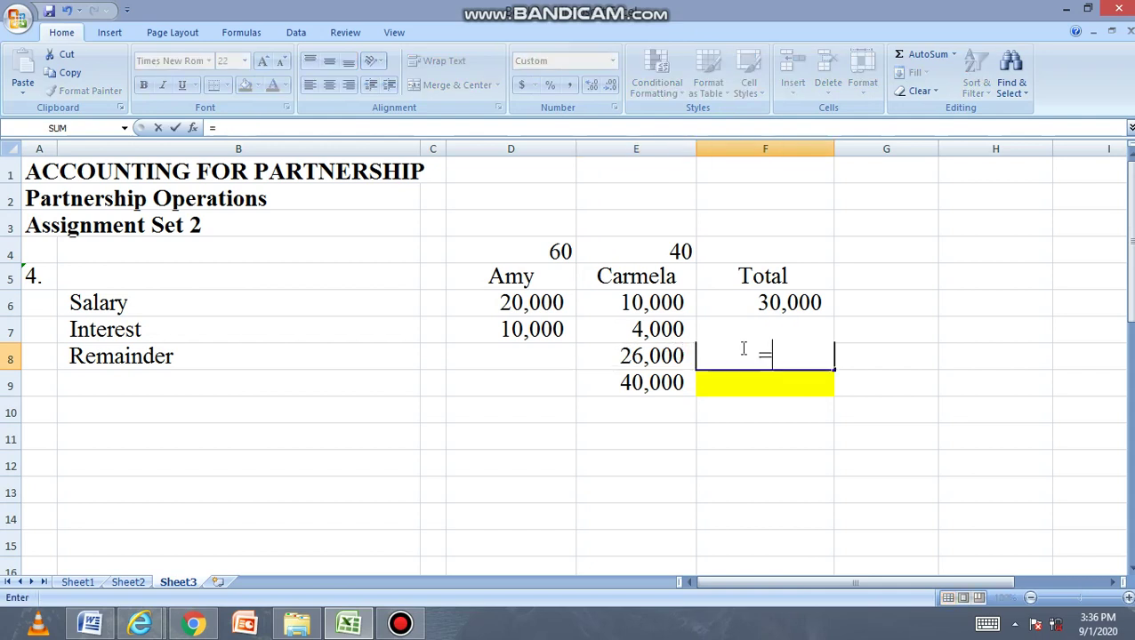
{"action": "left_click", "coordinate": [644, 357]}
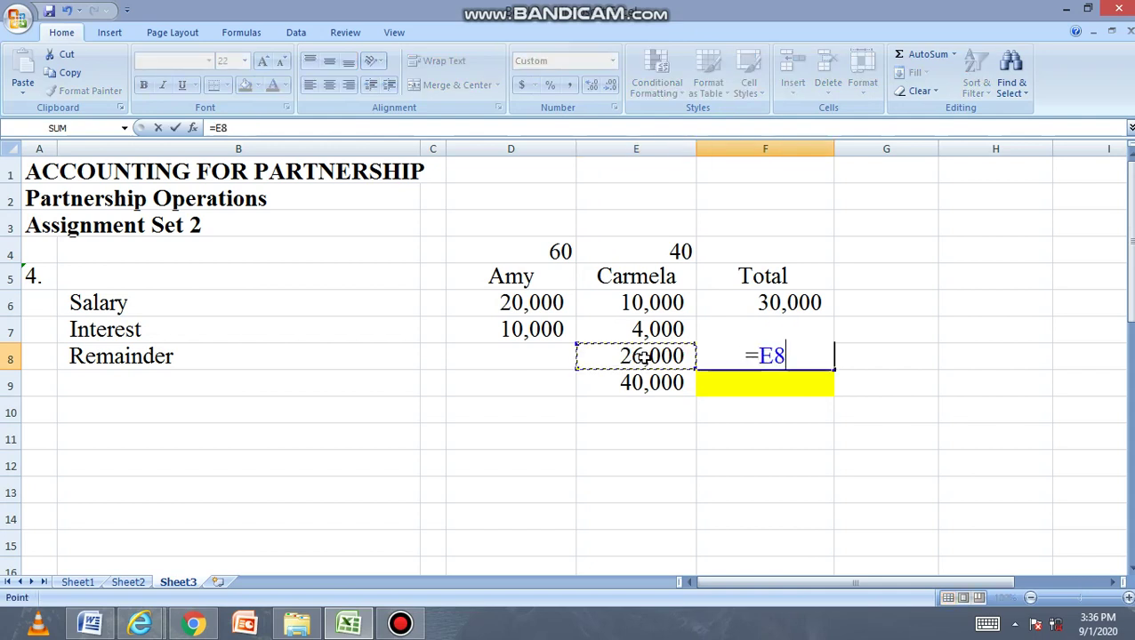
{"action": "type", "text": "/.4"}
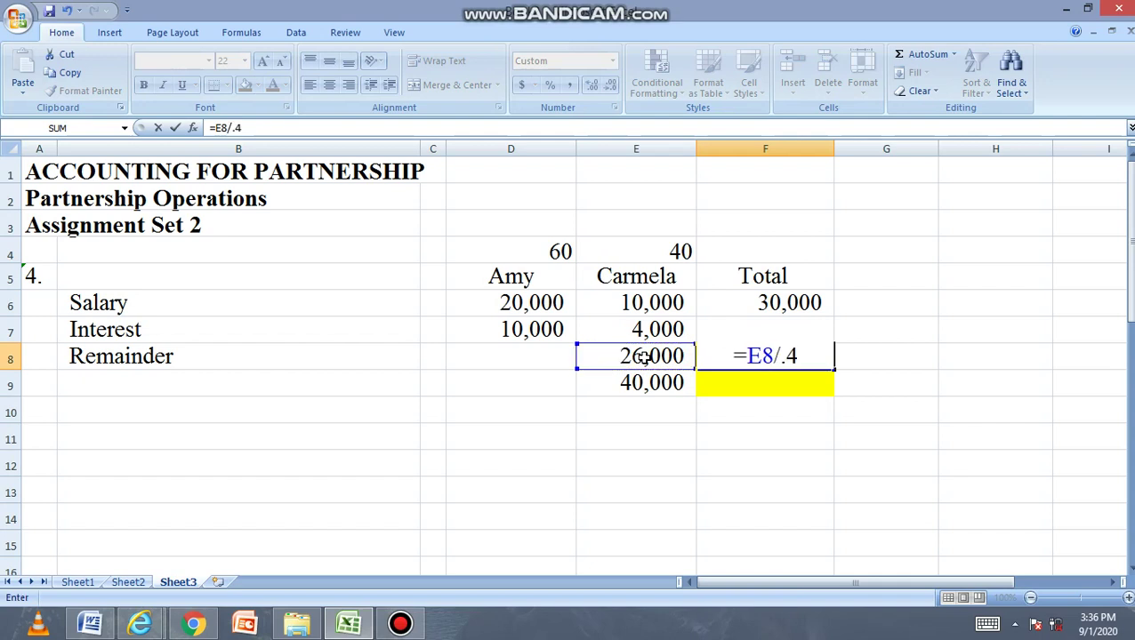
{"action": "key", "text": "Return"}
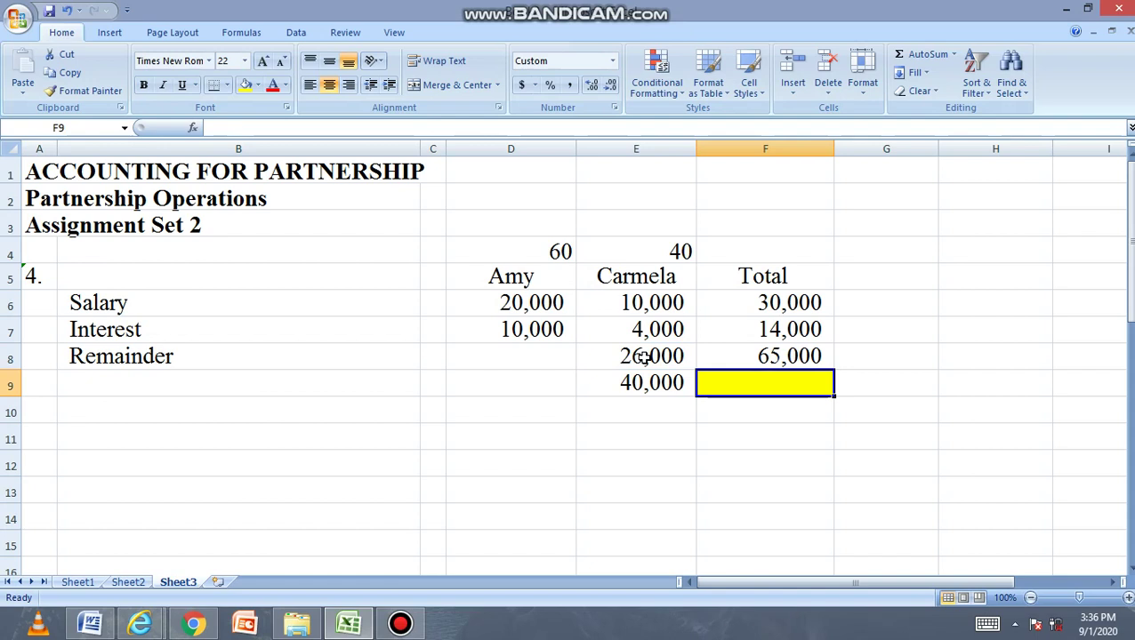
Step: Compute Amy's remainder in D8 as =F8*.6, giving 39,000
{"action": "left_click", "coordinate": [555, 358]}
{"action": "type", "text": "="}
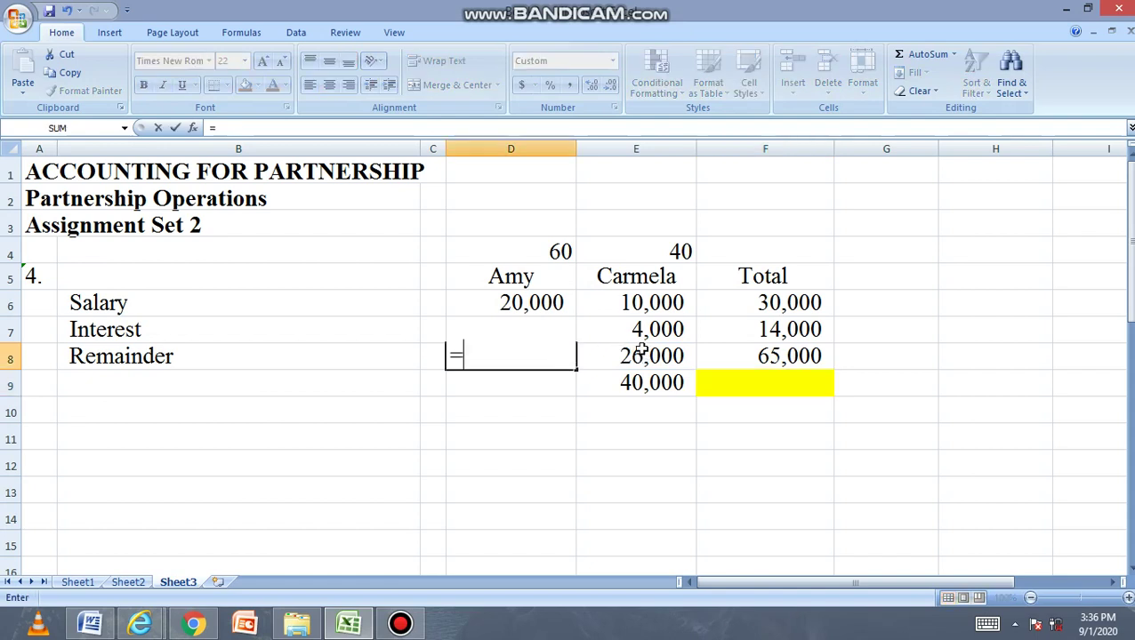
{"action": "left_click", "coordinate": [816, 356]}
{"action": "type", "text": "*"}
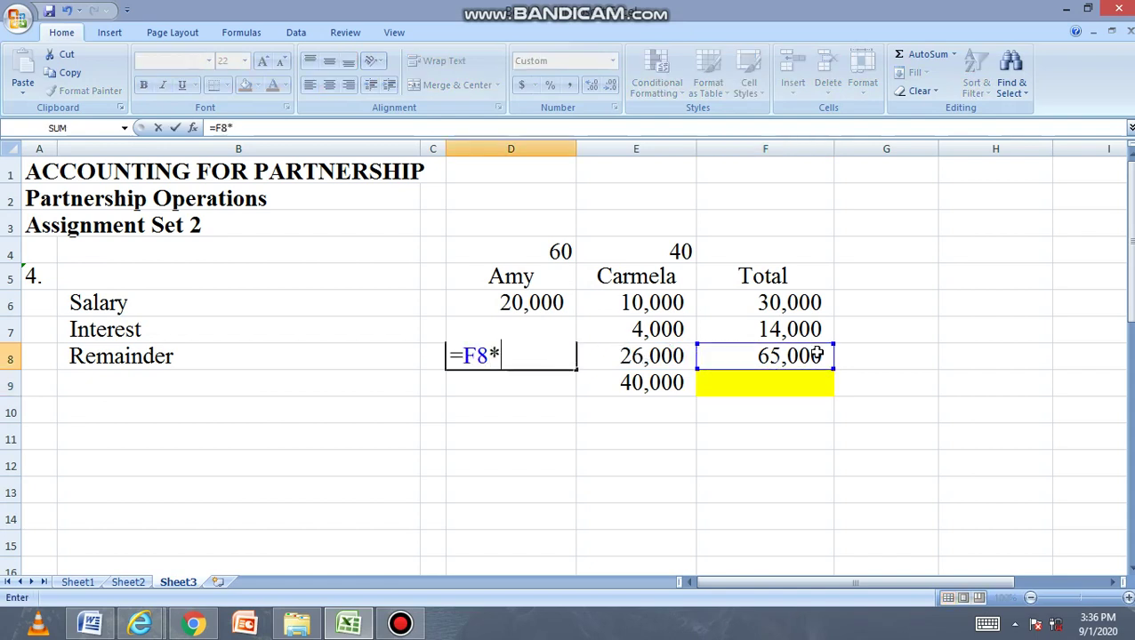
{"action": "type", "text": ".6"}
{"action": "key", "text": "Return"}
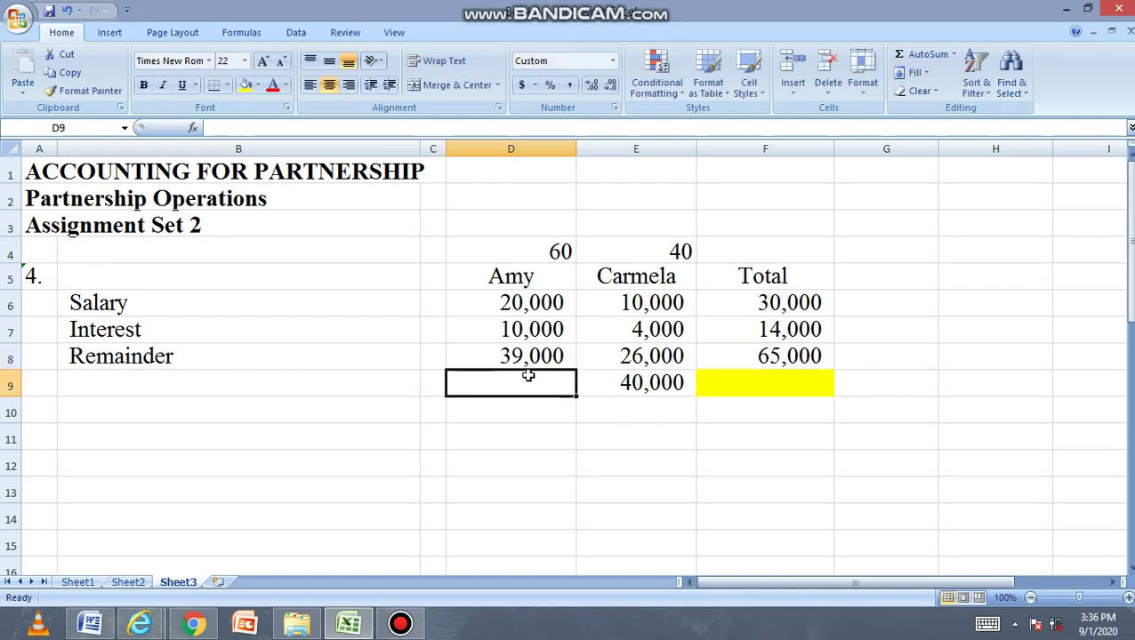
Step: AutoSum Amy's column into D9 for a 69,000 total and check the column sums
{"action": "key", "text": "alt+equal"}
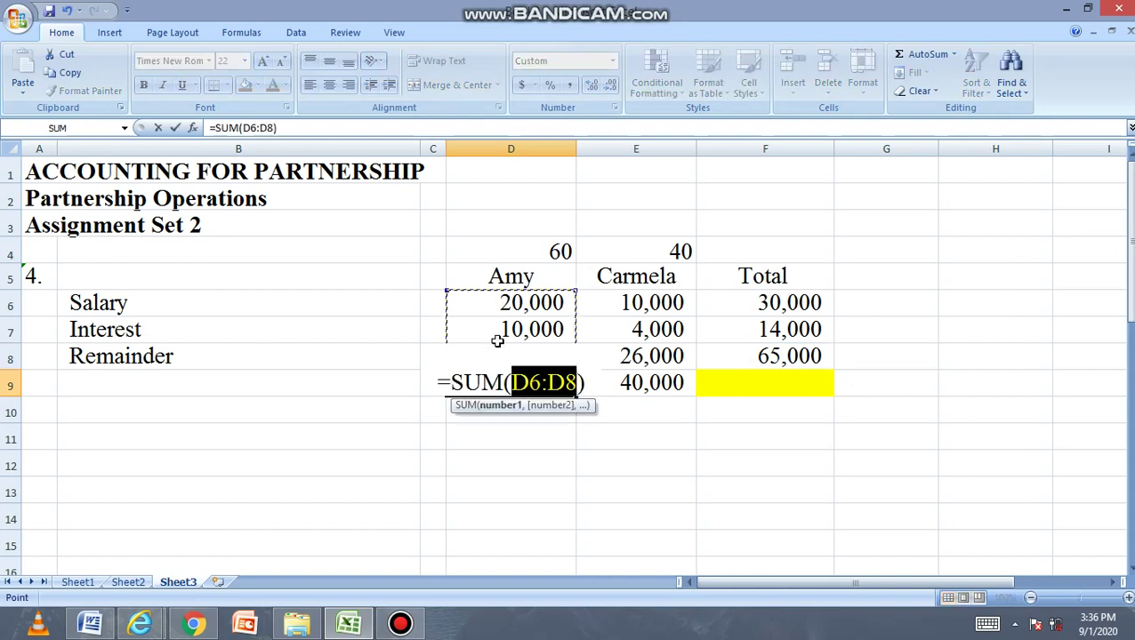
{"action": "key", "text": "Return"}
{"action": "left_click_drag", "start_coordinate": [512, 354], "coordinate": [511, 300]}
{"action": "left_click", "coordinate": [512, 301]}
{"action": "left_click", "coordinate": [623, 384]}
{"action": "left_click_drag", "start_coordinate": [613, 308], "coordinate": [628, 357]}
{"action": "left_click_drag", "start_coordinate": [760, 301], "coordinate": [761, 360]}
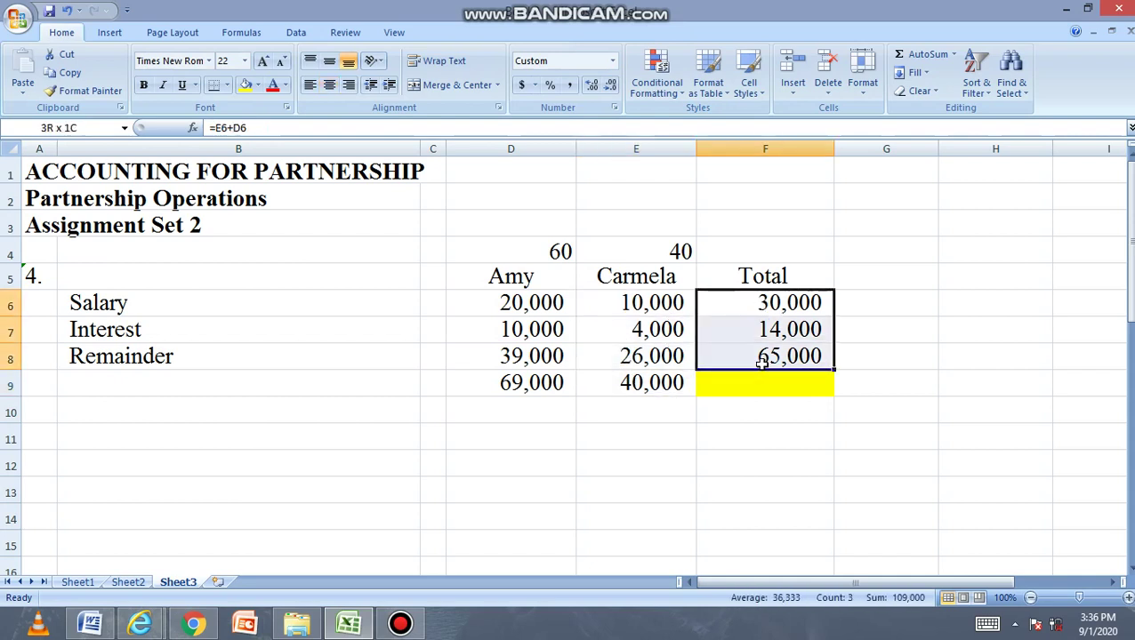
Step: Enter =D9+E9 in yellow cell F9, giving 109,000 total partnership income
{"action": "left_click", "coordinate": [739, 388]}
{"action": "left_click_drag", "start_coordinate": [512, 388], "coordinate": [685, 380]}
{"action": "left_click", "coordinate": [730, 377]}
{"action": "type", "text": "="}
{"action": "left_click", "coordinate": [549, 388]}
{"action": "type", "text": "+"}
{"action": "left_click", "coordinate": [617, 388]}
{"action": "key", "text": "Return"}
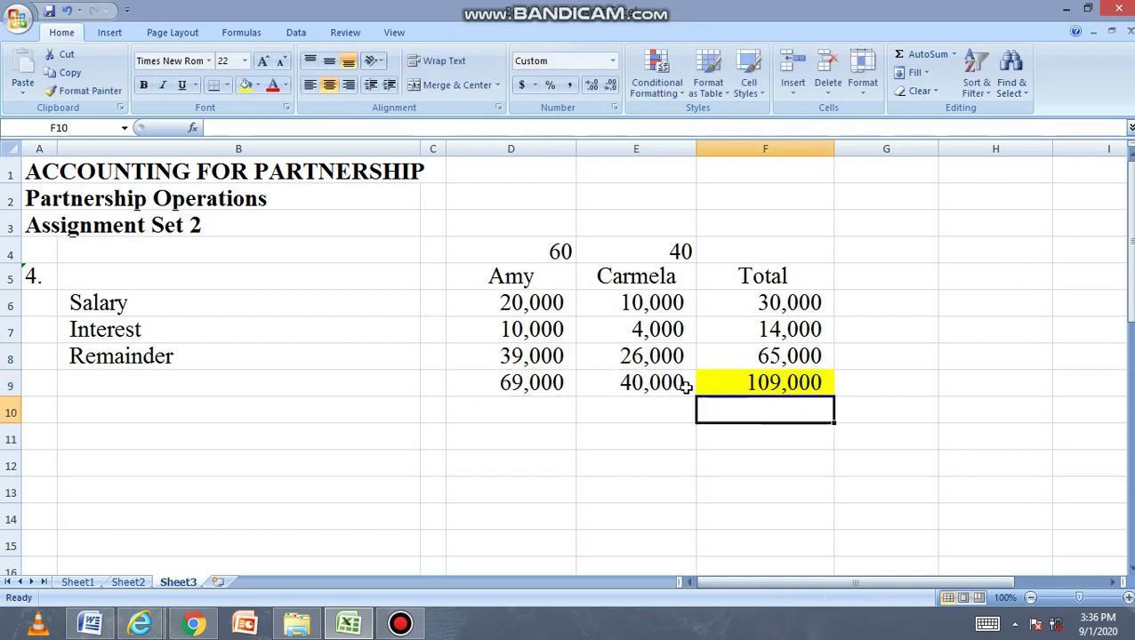
{"action": "left_click", "coordinate": [732, 378]}
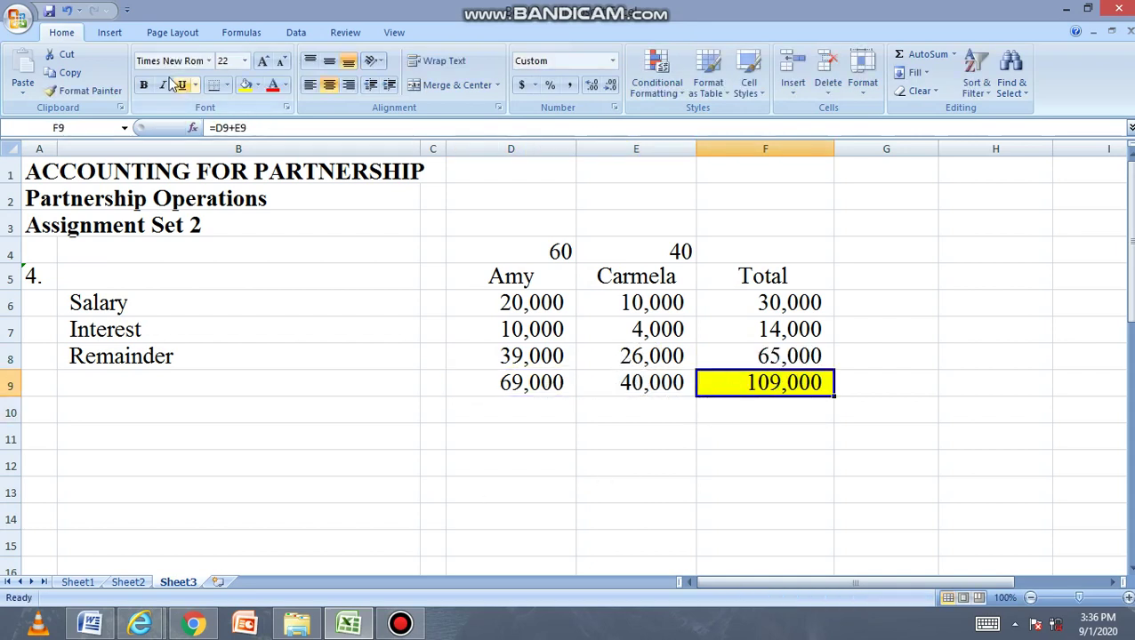